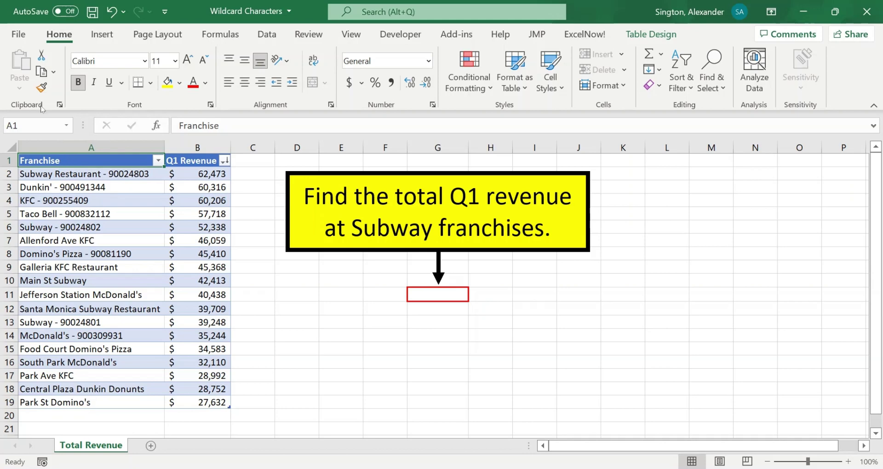
- Start a SUMIFS formula in cell G11 with the table's Q1 Revenue column as the sum range
key("ctrl+a")
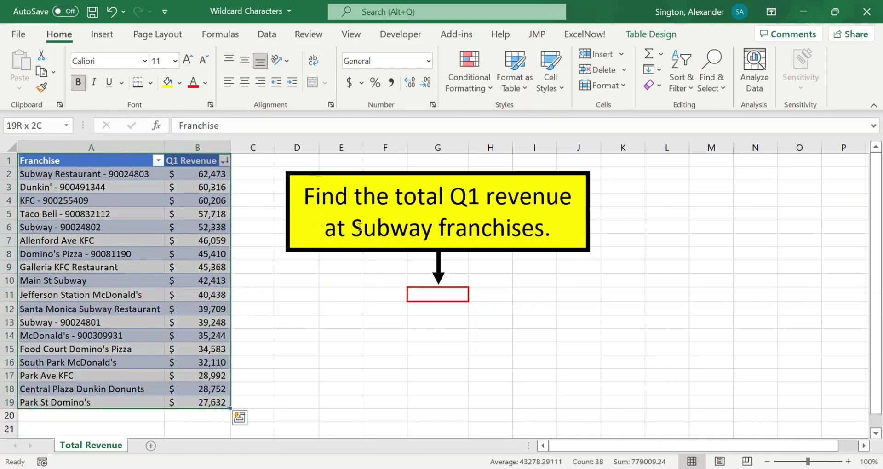
left_click(419, 294)
type("=sumi")
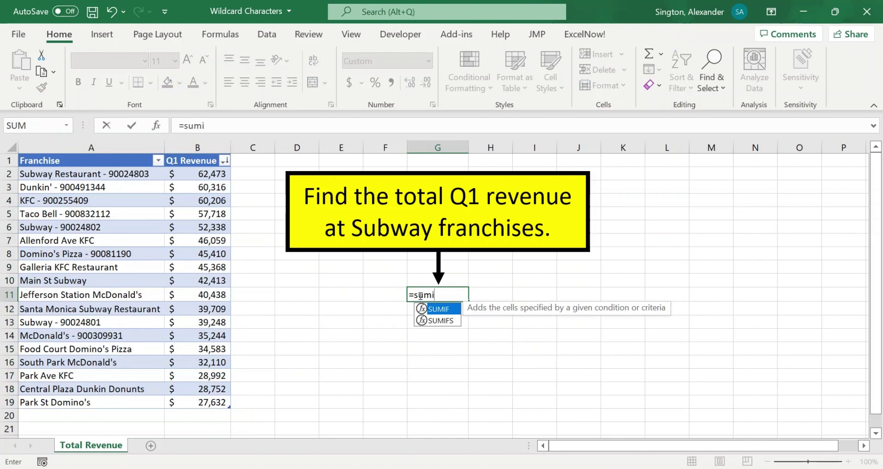
key("Down")
key("Tab")
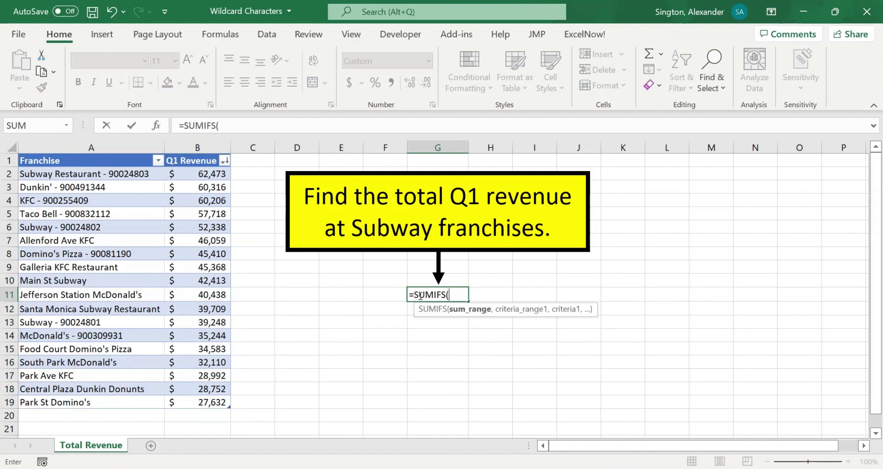
left_click(207, 281)
key("ctrl+space")
type(",")
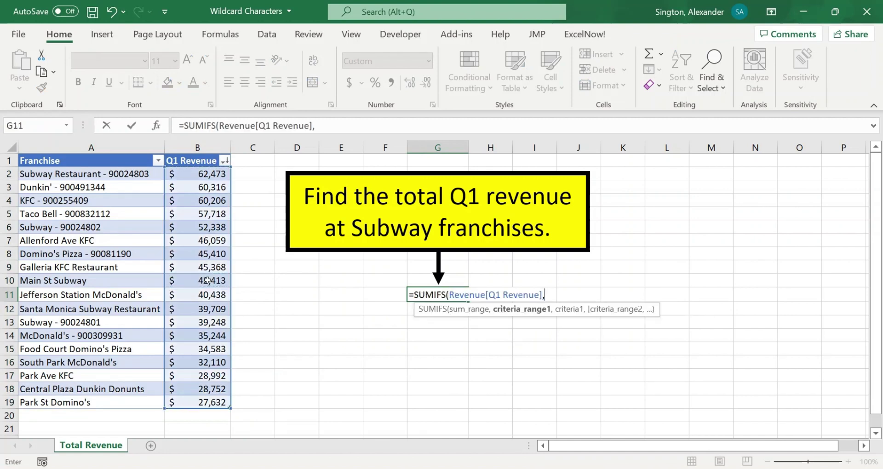
- Complete the SUMIFS formula with the Franchise column as criteria range and "Subway" as the criterion
left_click(71, 254)
key("ctrl+space")
type(",\"")
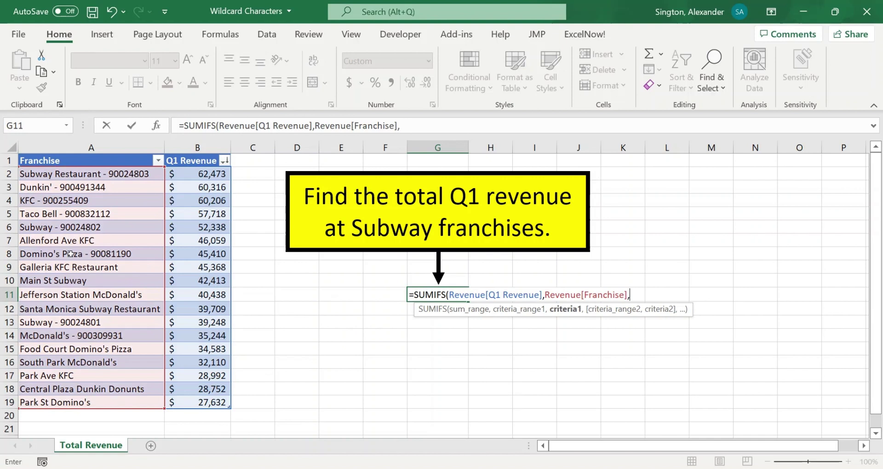
type("Subway")
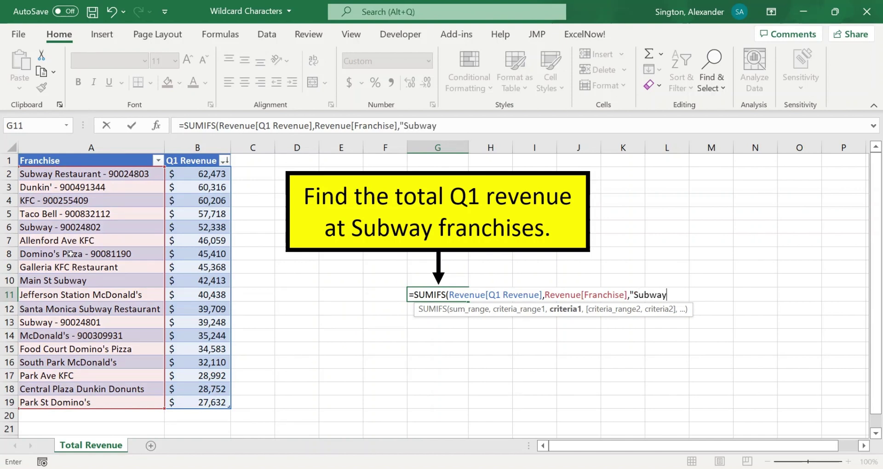
type("\")")
key("Return")
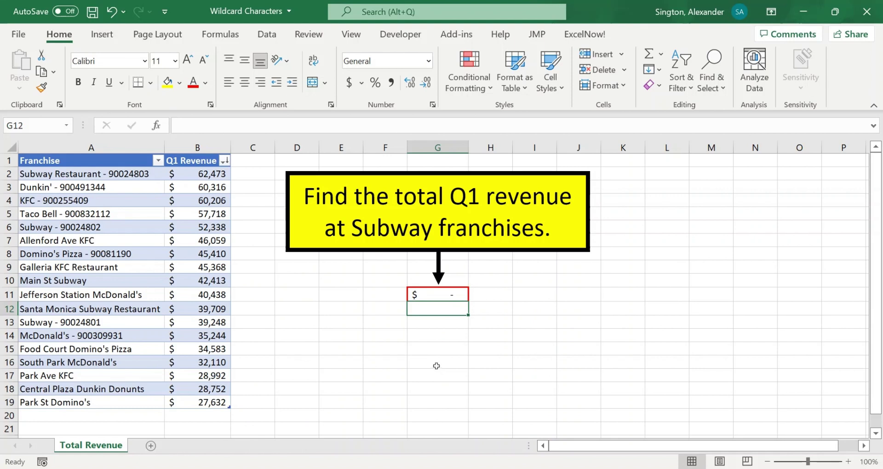
- Change the SUMIFS criterion in G11 to "*Subway*" so it matches any franchise name containing Subway
left_click_drag(69, 193, 72, 364)
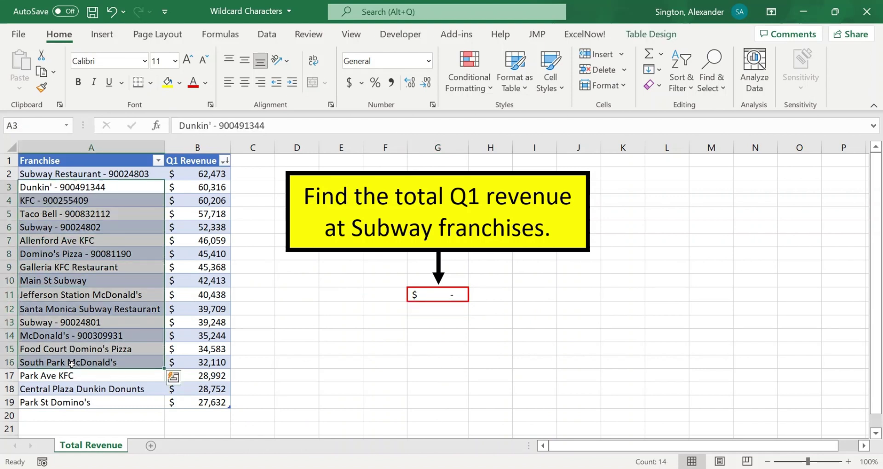
left_click(448, 297)
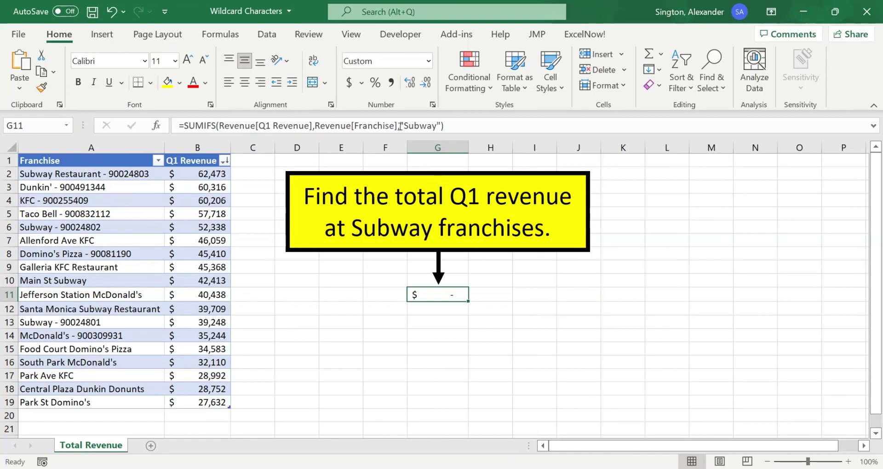
left_click_drag(400, 126, 442, 127)
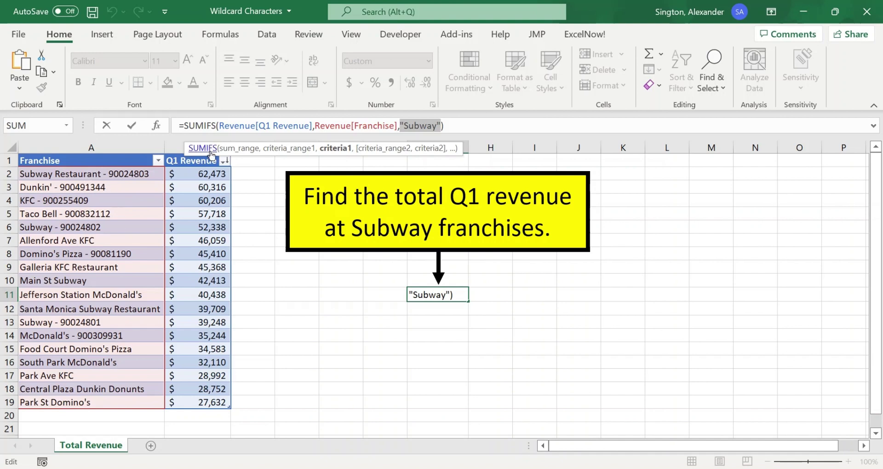
left_click(405, 127)
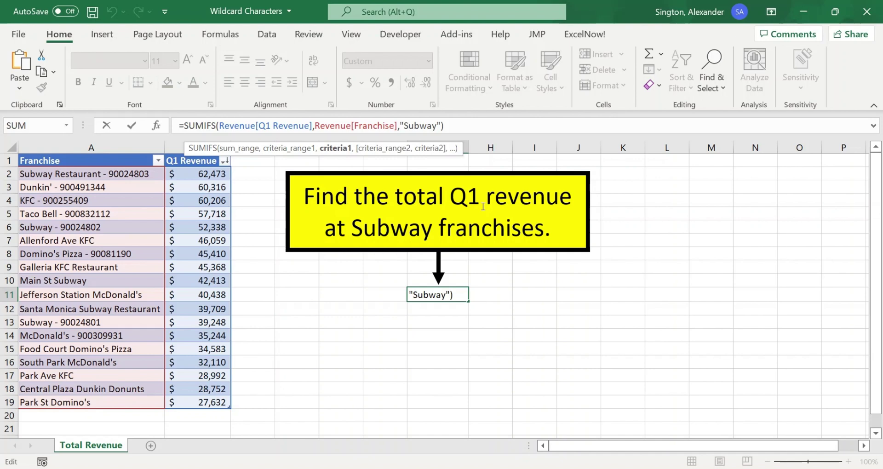
type("*")
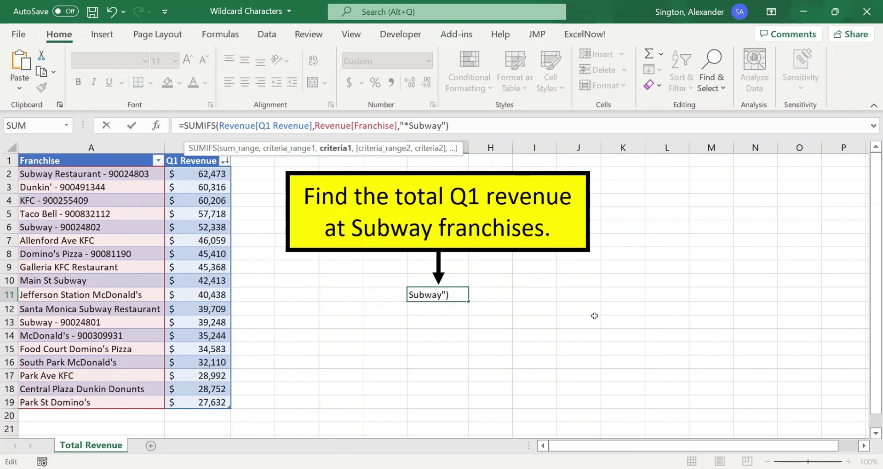
type("*")
key("ctrl+Return")
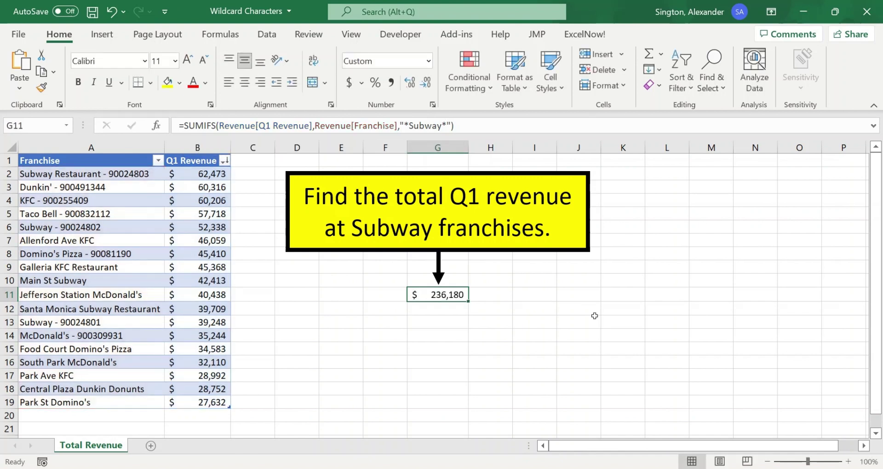
- Add a new table row in row 20 with franchise Subway and Q1 revenue 10000
left_click(91, 174)
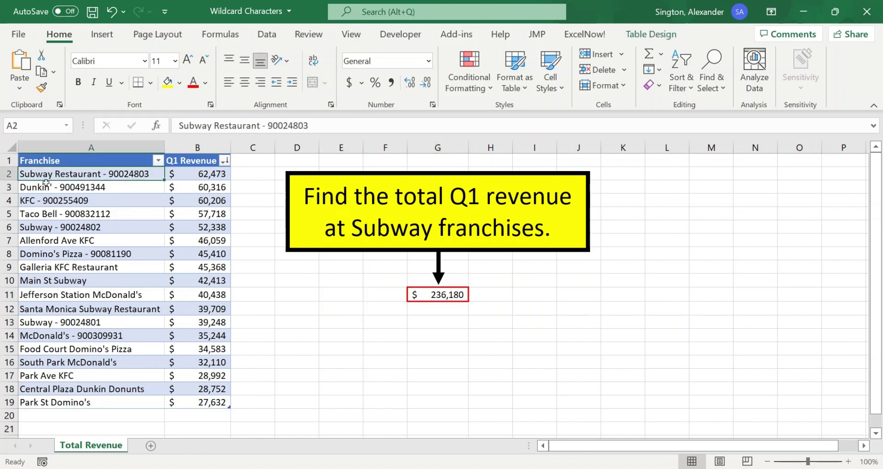
left_click(93, 309)
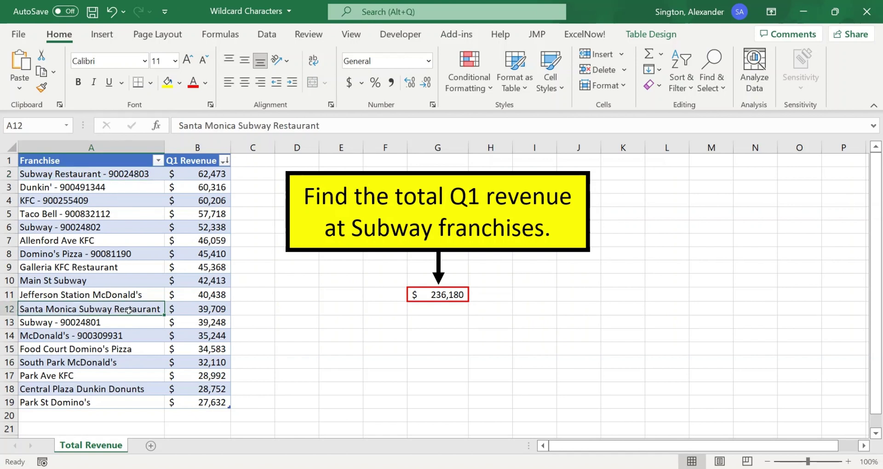
left_click(73, 416)
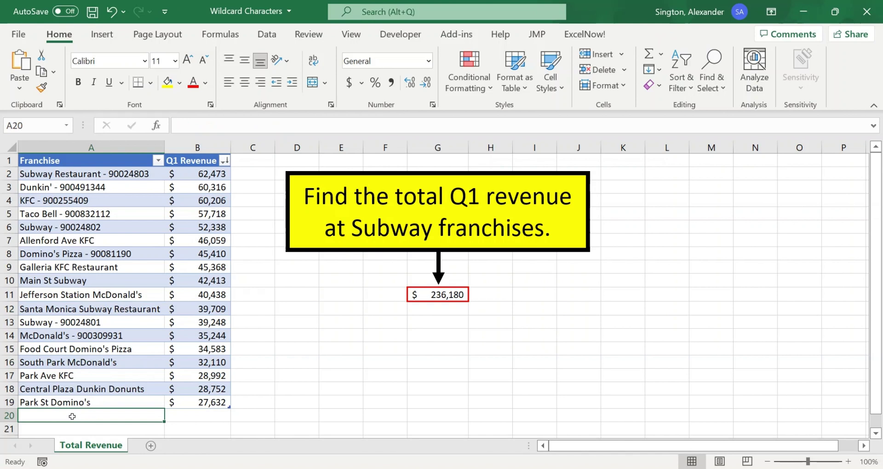
type("Subway")
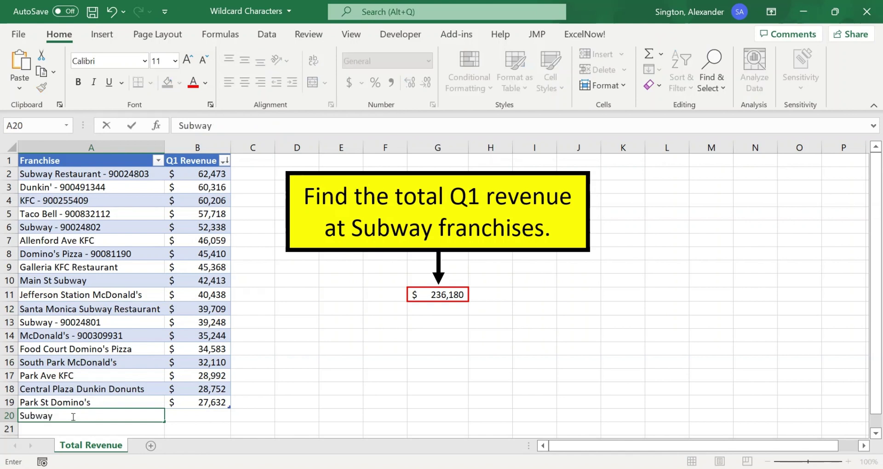
key("Tab")
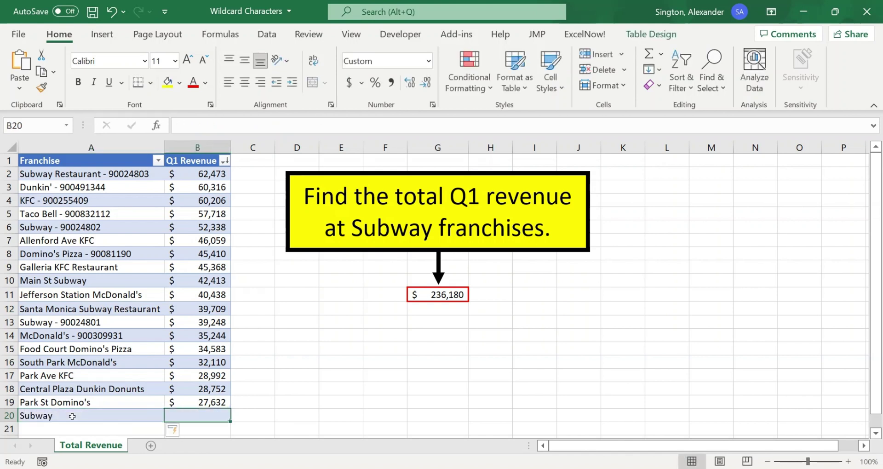
type("10000")
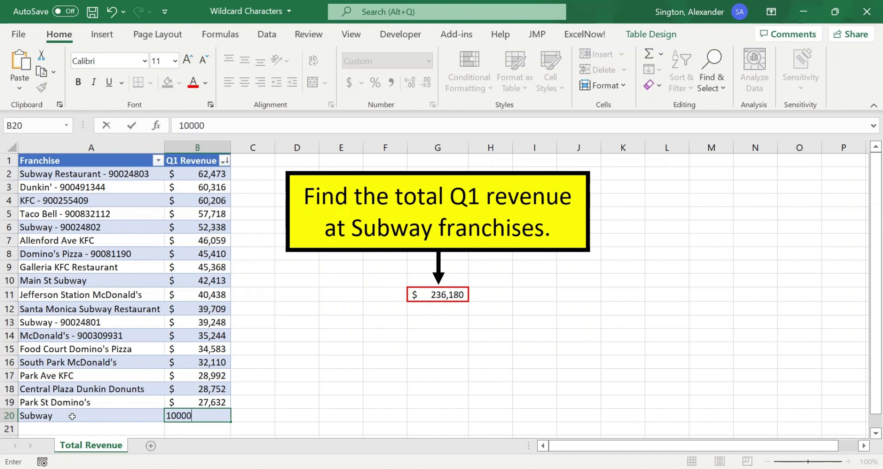
key("Return")
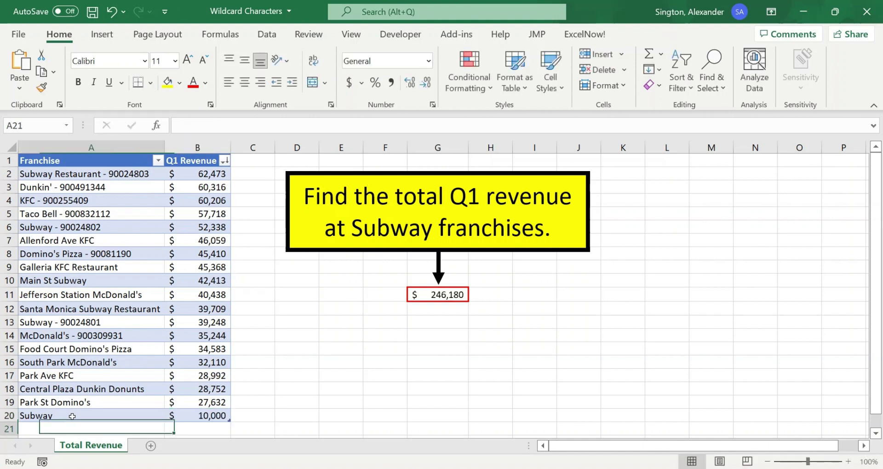
- Start a COUNTIFS formula in G5 for McDonald's with the table's Franchise column as the criteria range
left_click(453, 292)
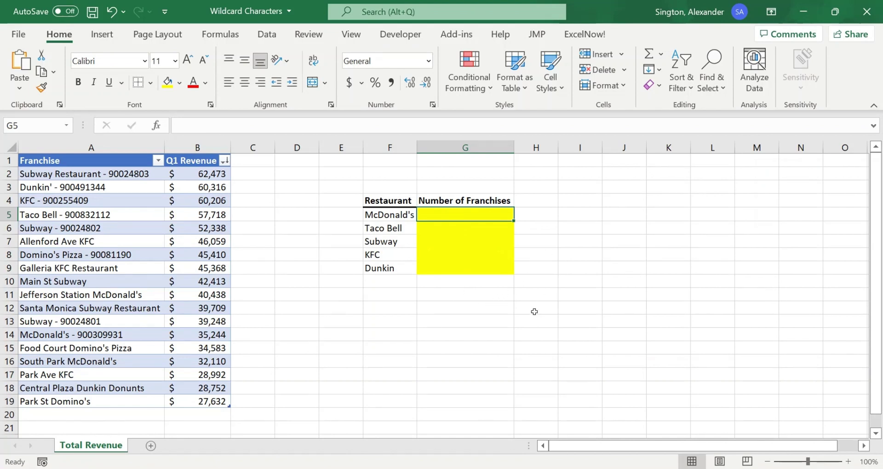
type("=coun")
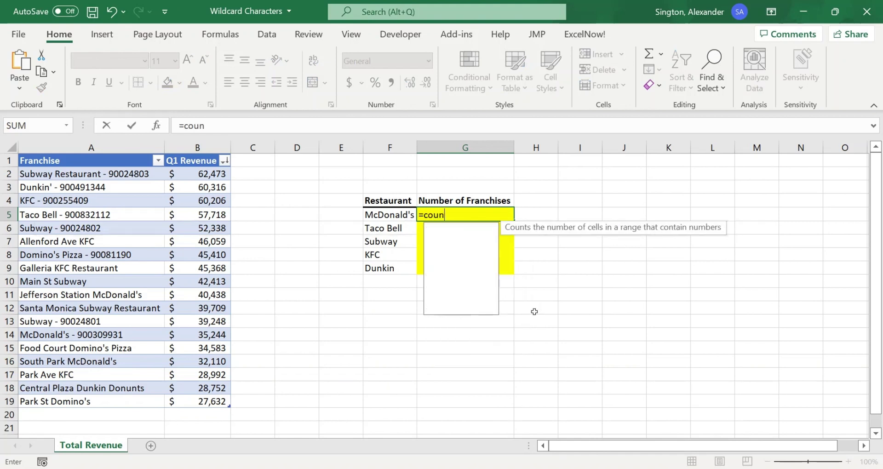
type("tifs")
key("Tab")
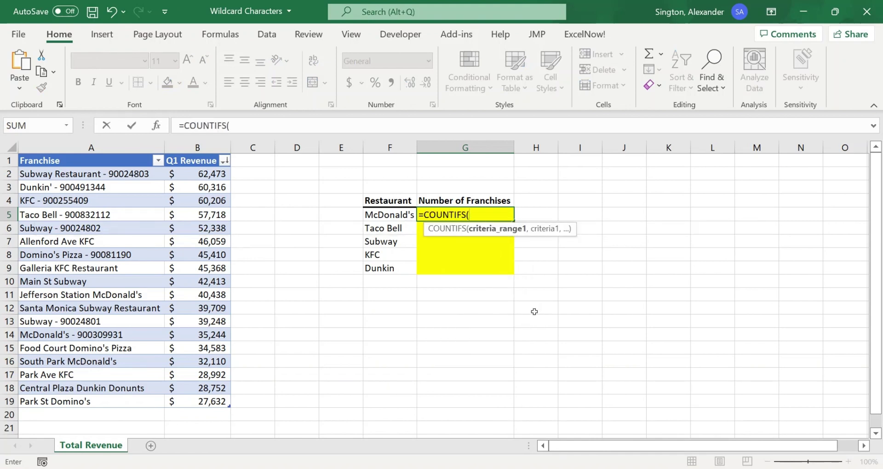
left_click(85, 232)
key("ctrl+space")
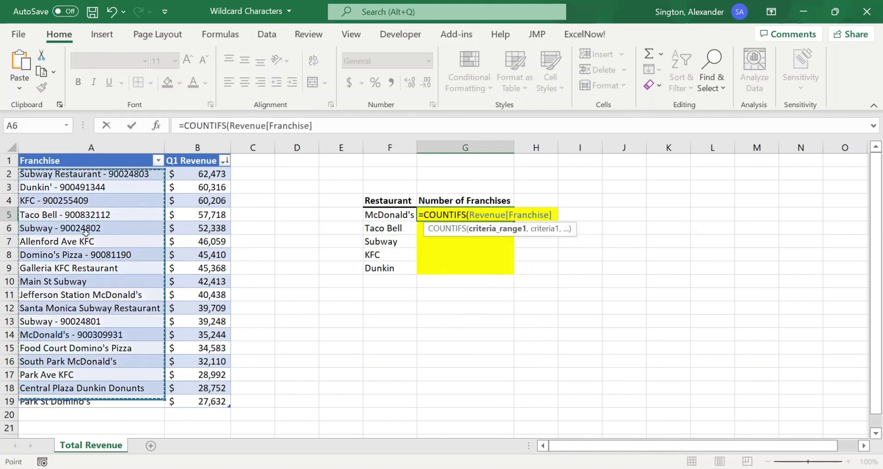
type(",")
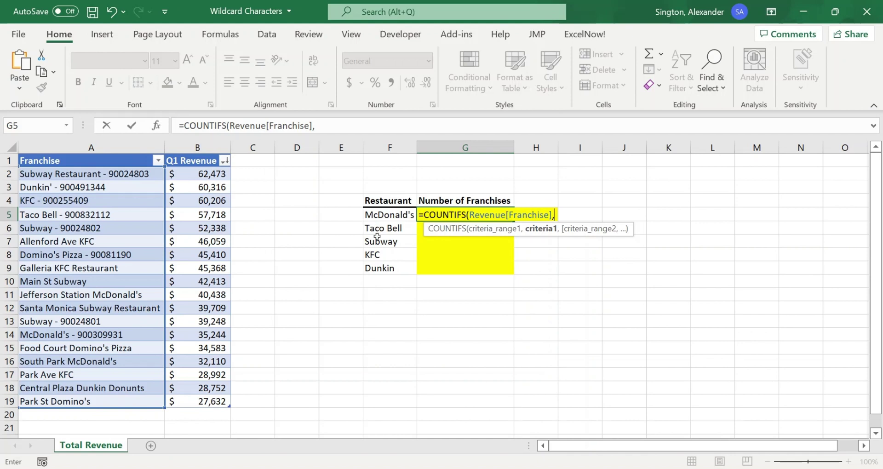
- Complete the COUNTIFS formula with the criterion "*"&F5&"*" and fill it down through G9
type("\"*\"")
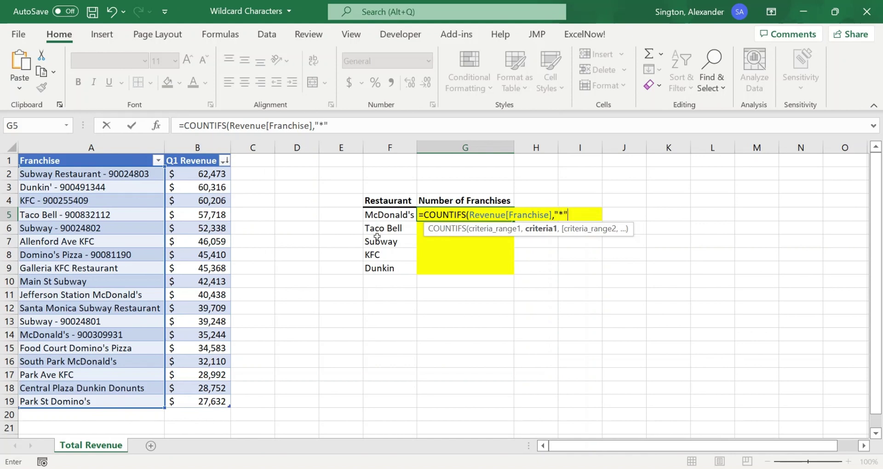
type("&")
left_click(381, 215)
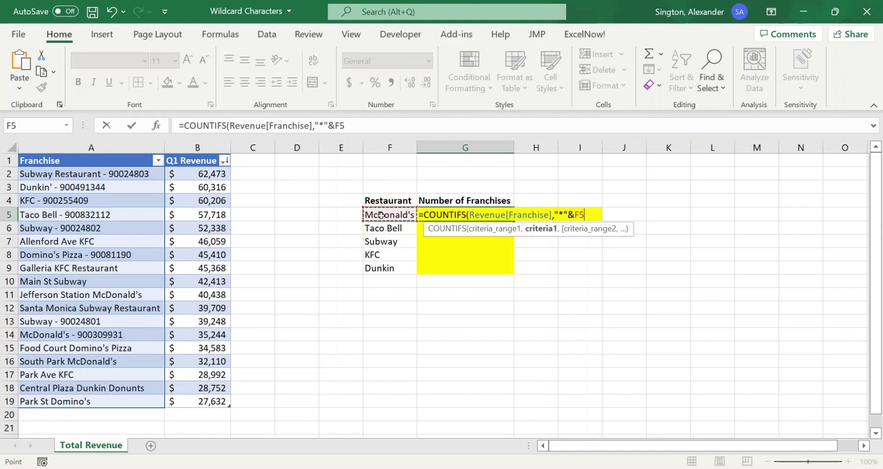
type("&\"*\"")
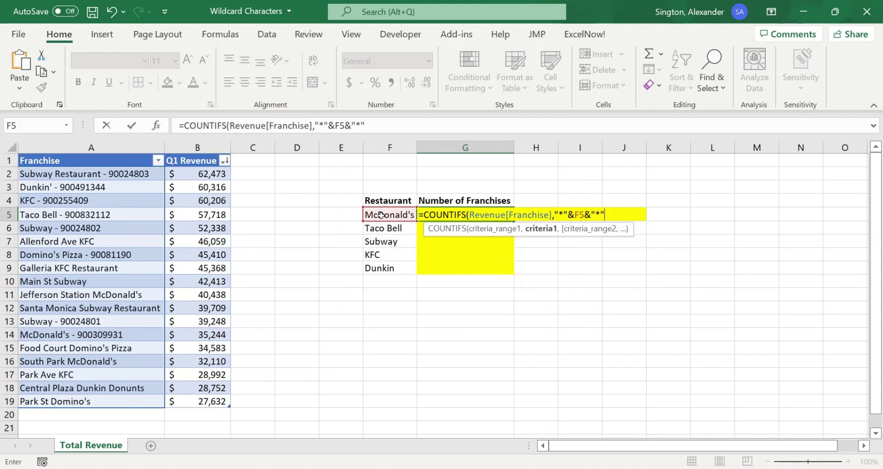
type(")")
key("ctrl+Return")
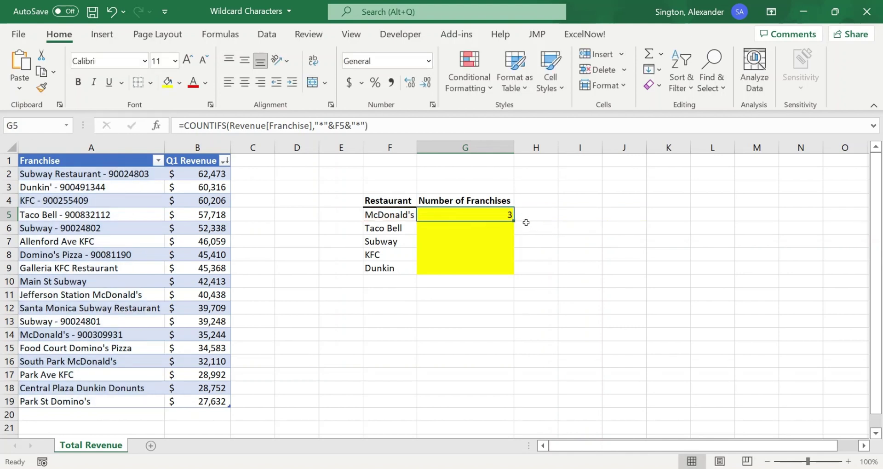
left_click_drag(513, 221, 506, 270)
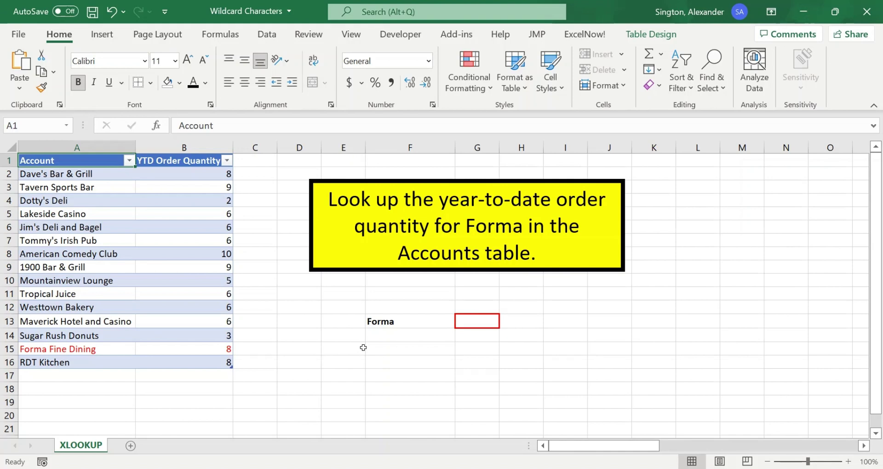
- Examine the YTD Order Quantity and Account columns and the Forma lookup value in F13
left_click(216, 201)
key("ctrl+space")
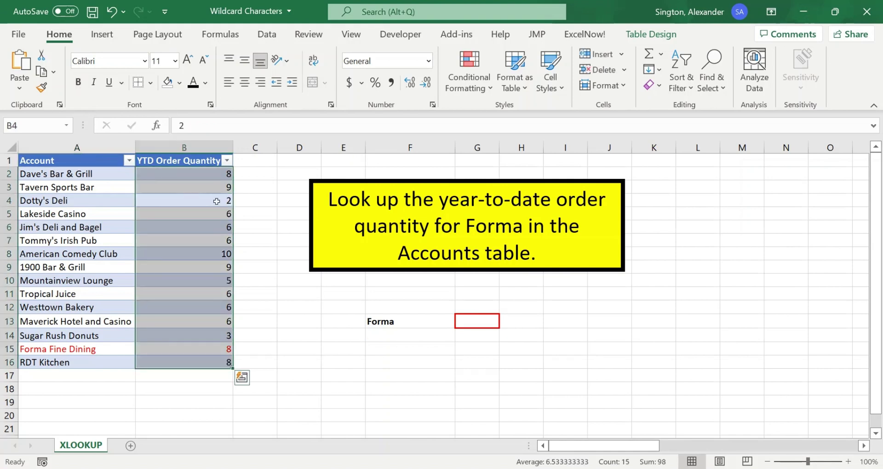
key("Left")
key("ctrl+space")
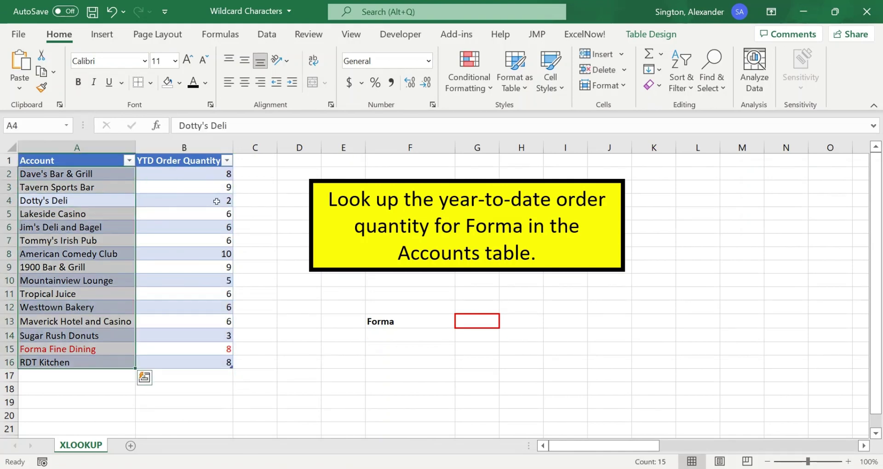
key("Left")
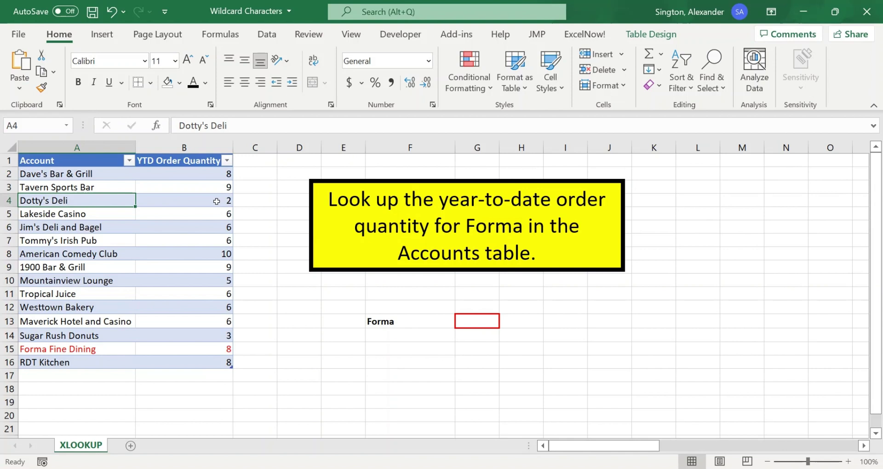
left_click(400, 316)
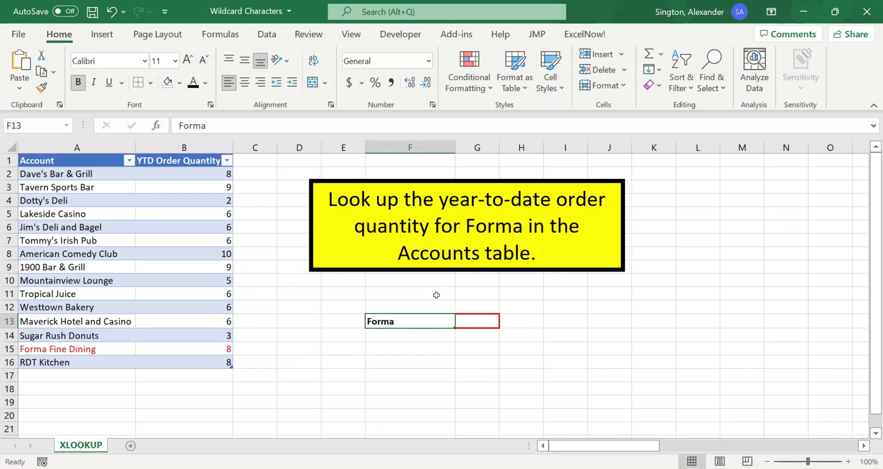
- Start an XLOOKUP formula in G13 with the lookup value "*"&F13&"*"
left_click(483, 322)
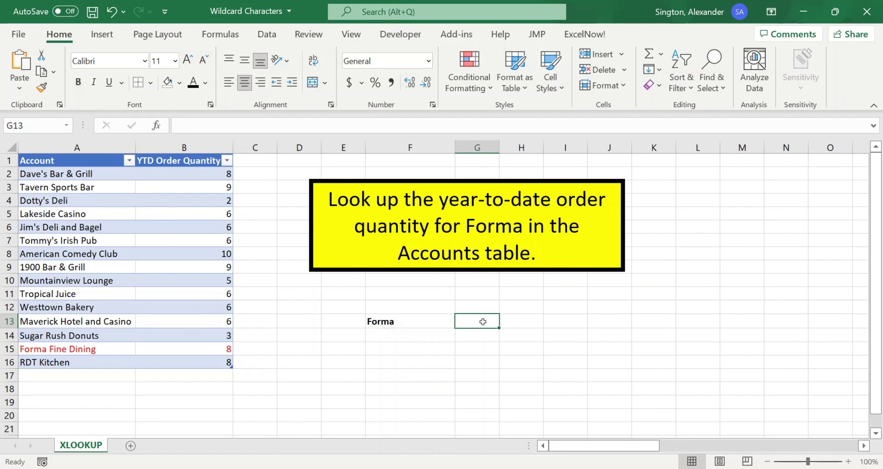
type("=xl")
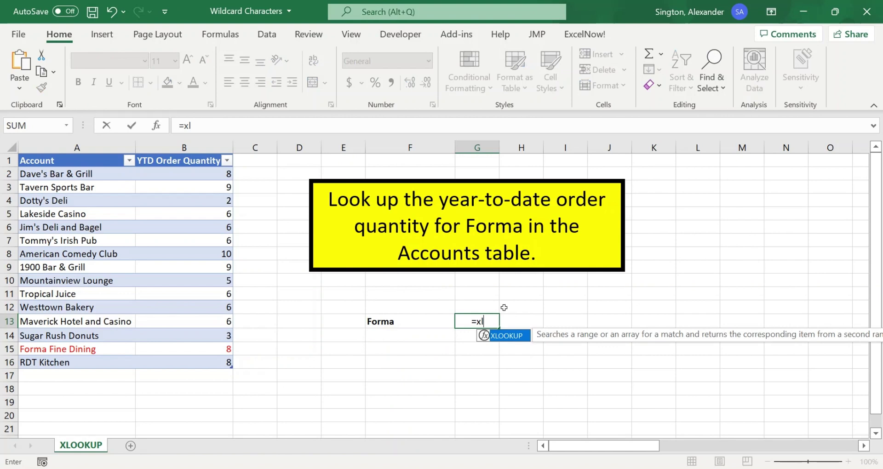
key("Tab")
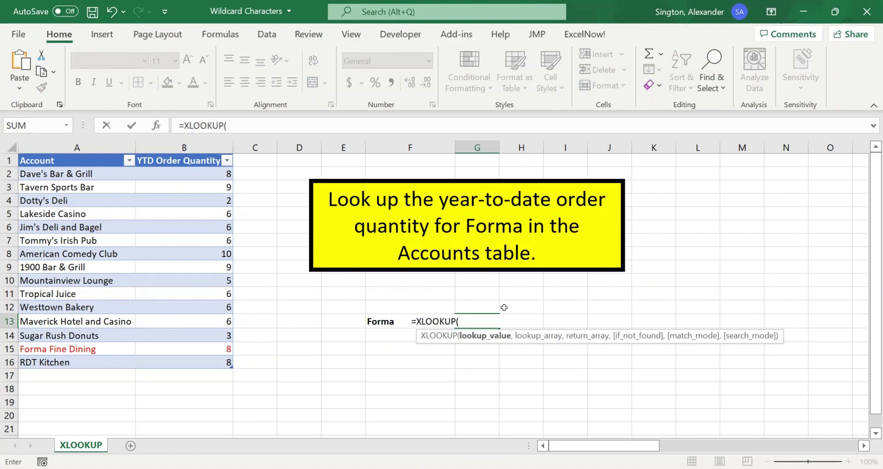
type("\"*\"&")
left_click(390, 321)
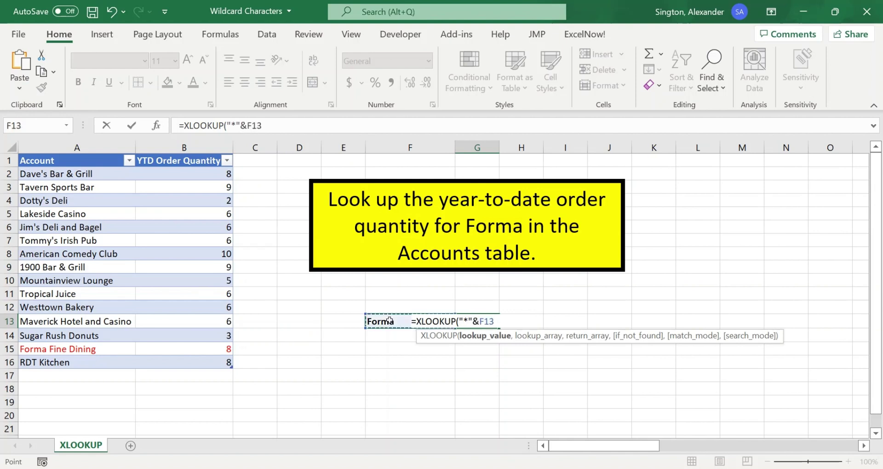
type("&\"*\",")
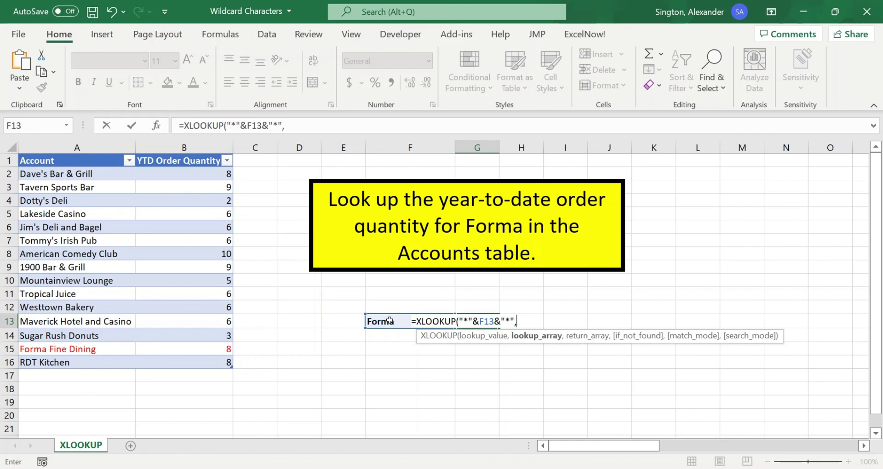
- Set the XLOOKUP lookup array to the Accounts table's Account column and the return array to its YTD Order Quantity column
left_click(63, 210)
key("ctrl+space")
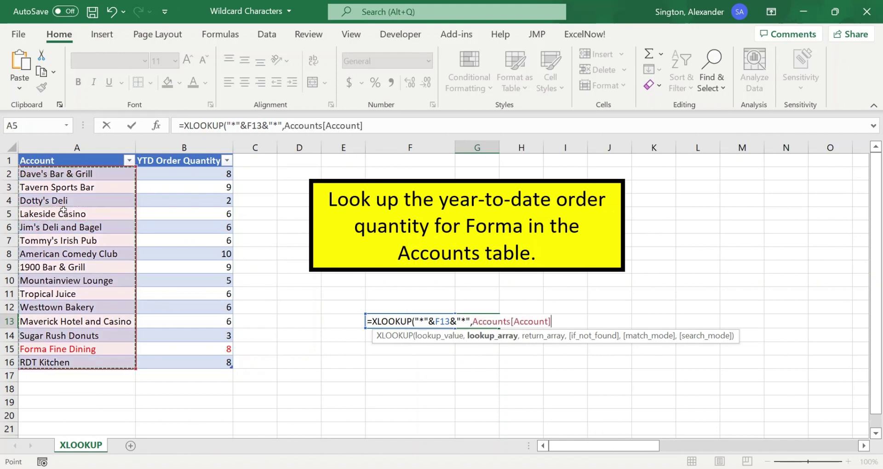
type(",")
left_click(177, 224)
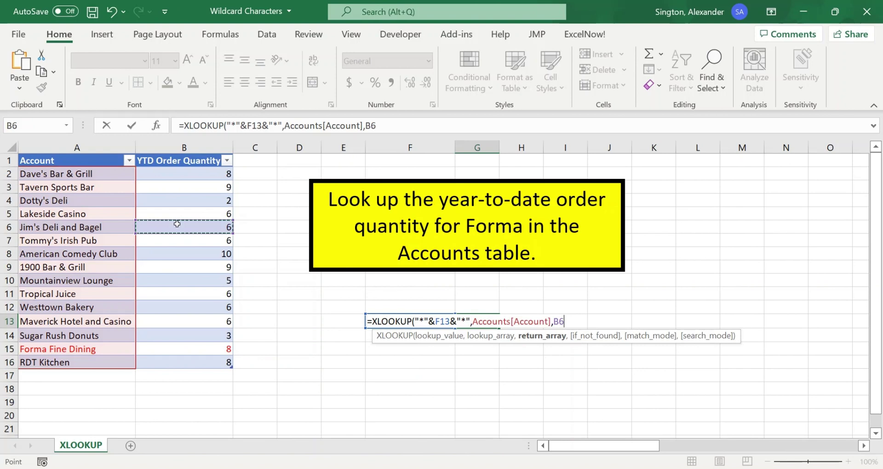
key("ctrl+space")
type(",")
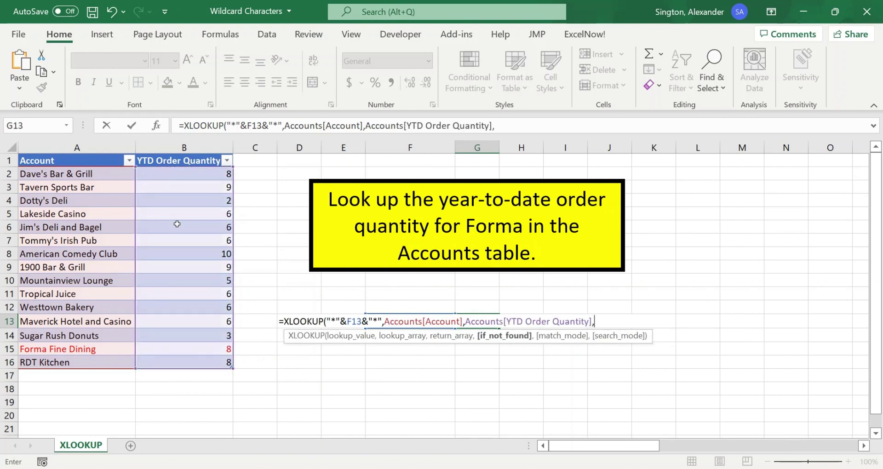
- Complete the XLOOKUP formula with "None" as the not-found value and match mode 2 for wildcard character matching
type("\"None\",")
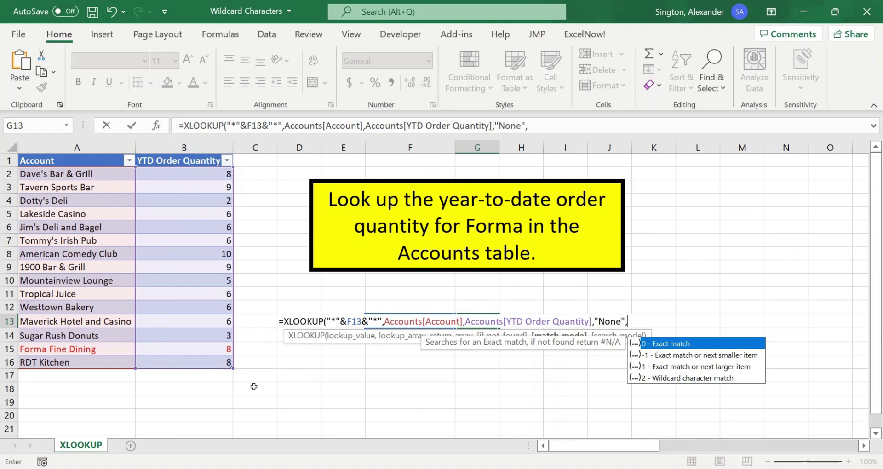
type("2)")
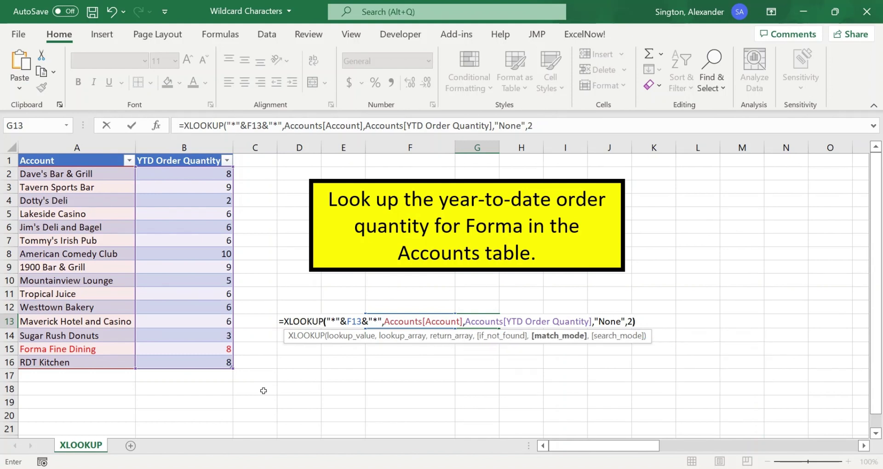
key("ctrl+Return")
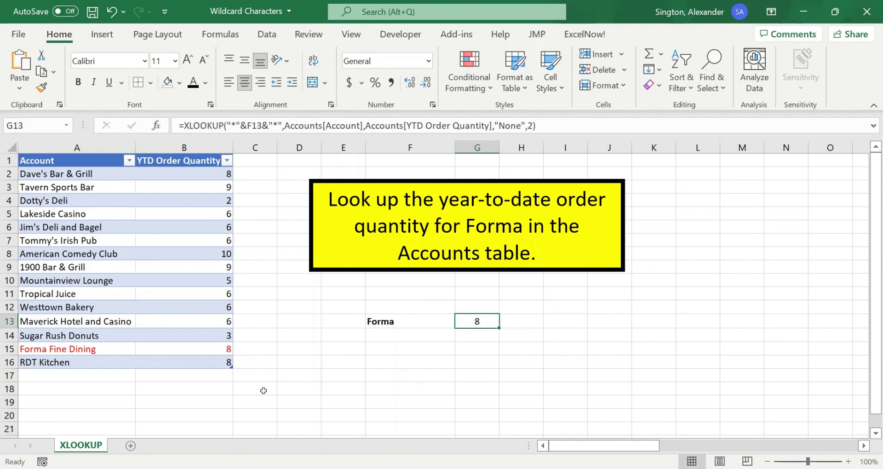
- Test the lookup's case sensitivity by changing the value in F13 to FORMA and to forma
left_click(385, 321)
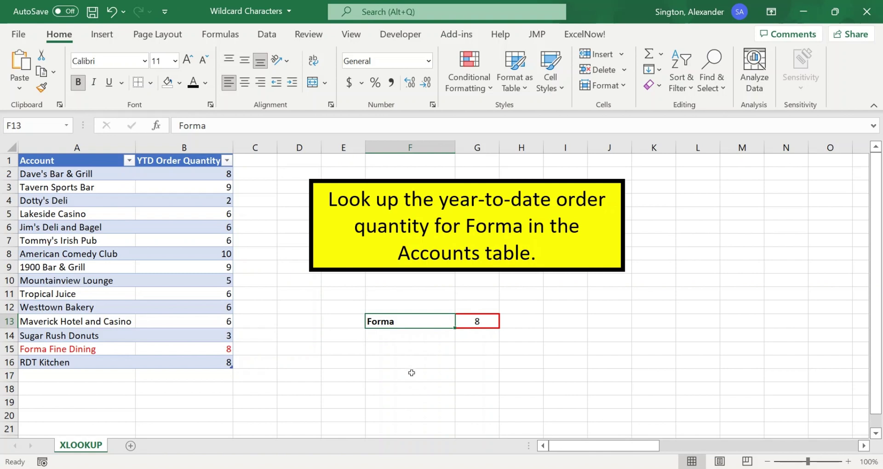
type("FORMA")
key("Return")
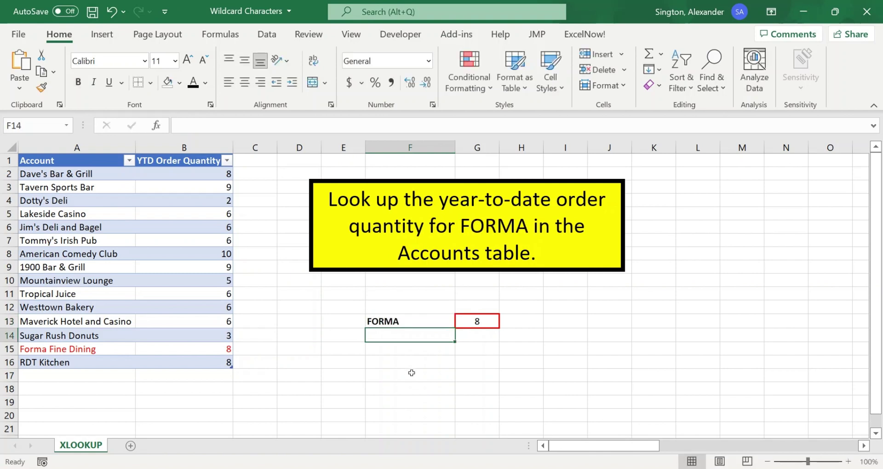
left_click(395, 321)
type("forma")
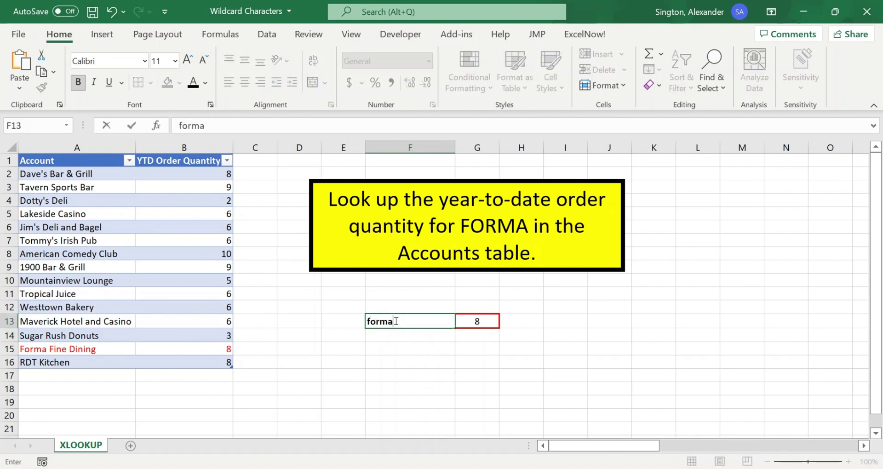
key("Return")
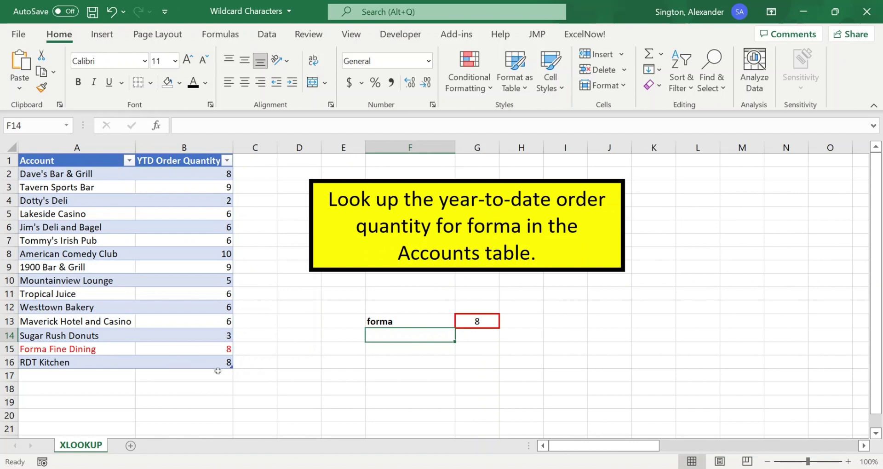
- Add the account Forma Restaurant with a YTD order quantity of 3 to the table in row 17
left_click(83, 376)
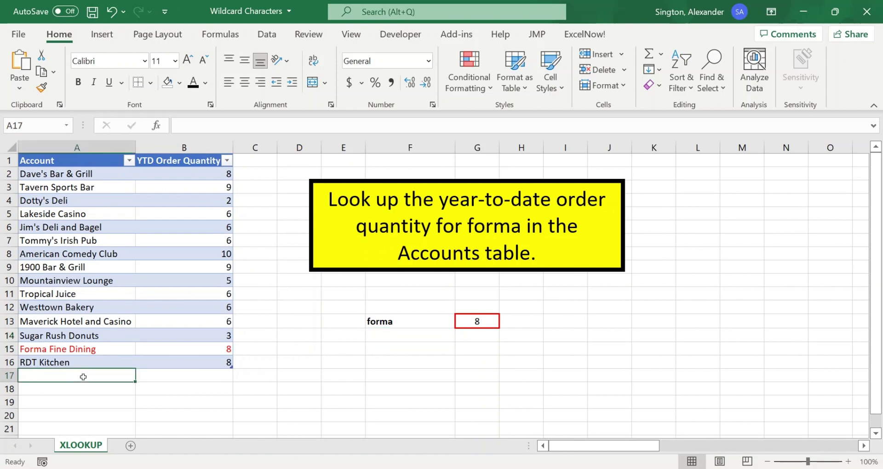
left_click(200, 129)
type("Forma Restaurant")
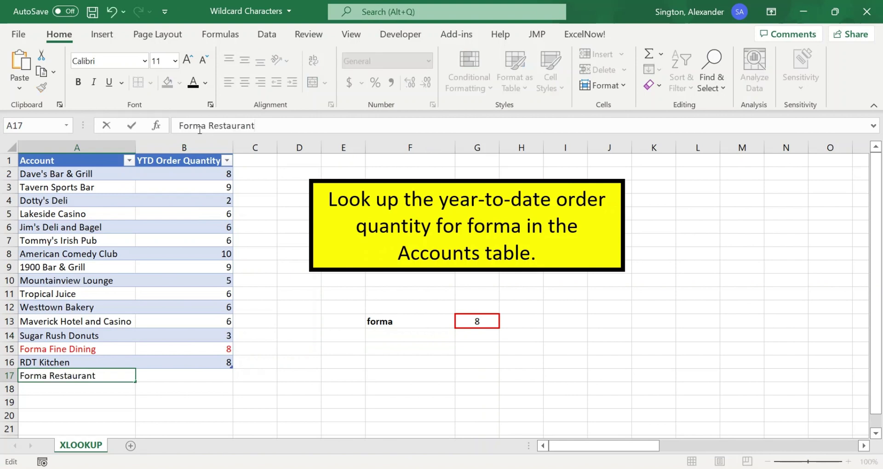
key("Tab")
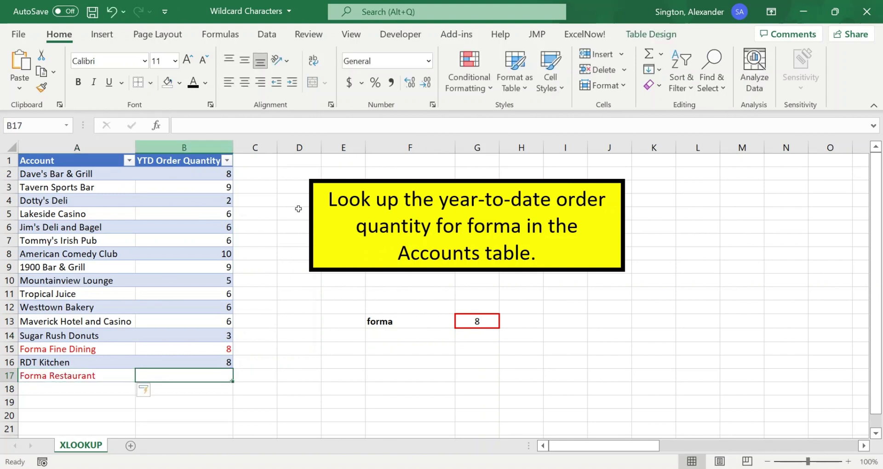
type("3")
key("Return")
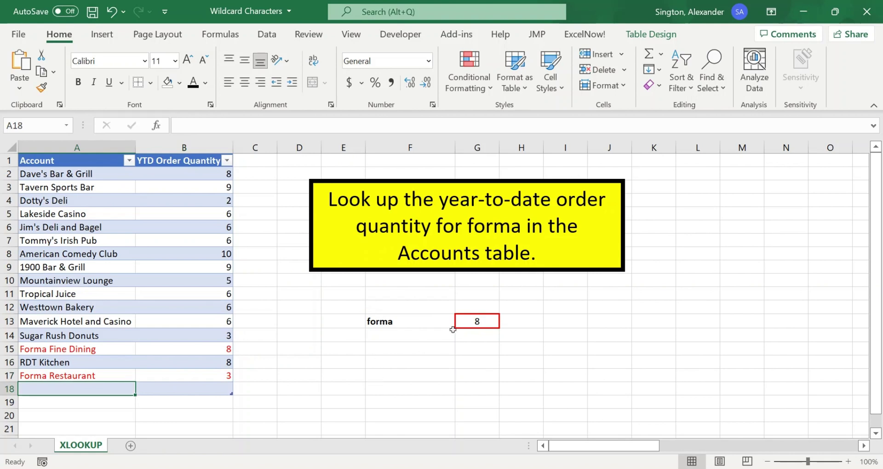
- Add search mode -1 (last-to-first) as the final argument of the XLOOKUP formula in G13
left_click(484, 322)
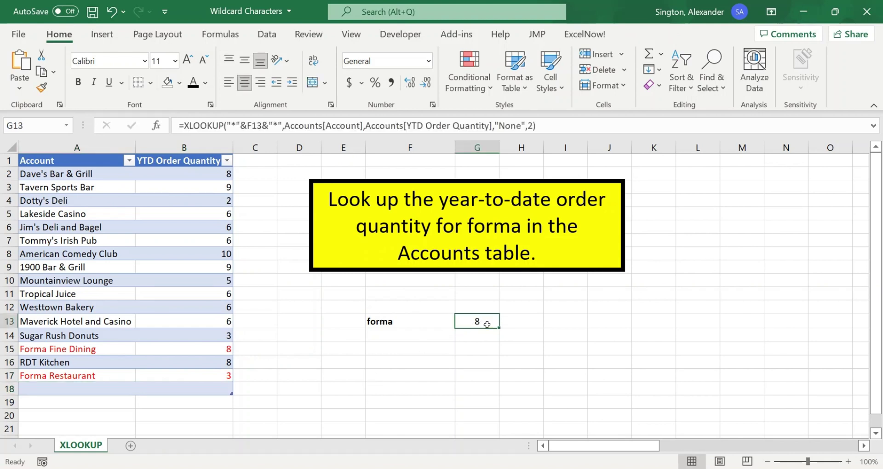
left_click(534, 126)
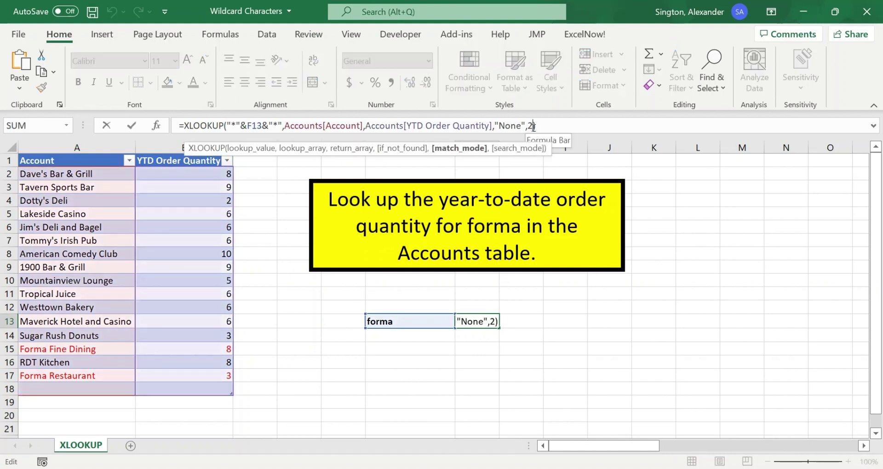
type(",")
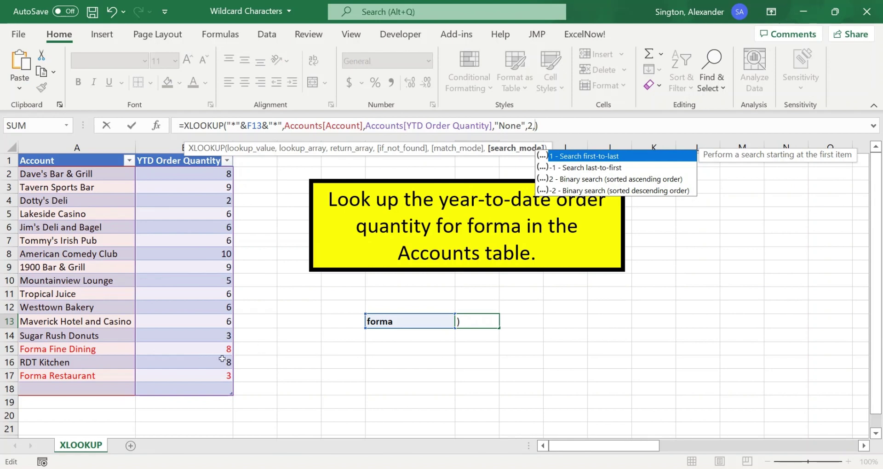
type("-1")
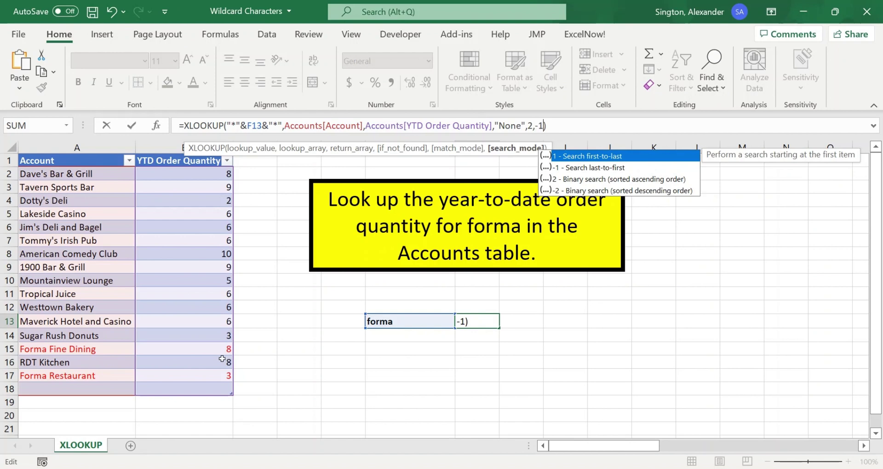
type(")")
key("ctrl+Return")
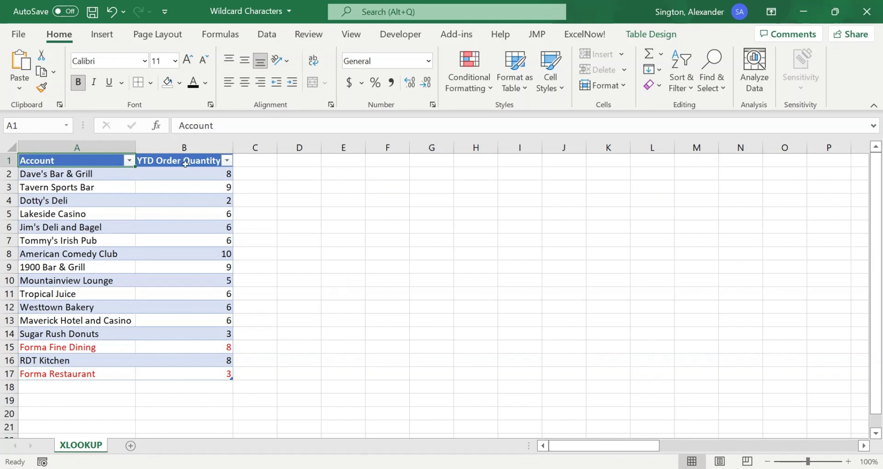
- Filter the Account column with the wildcard search *forma*
left_click(129, 161)
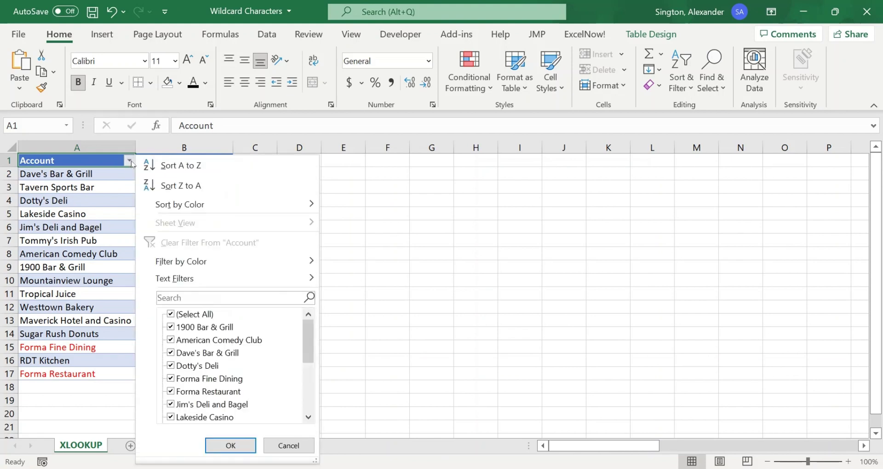
left_click(177, 297)
type("*forma")
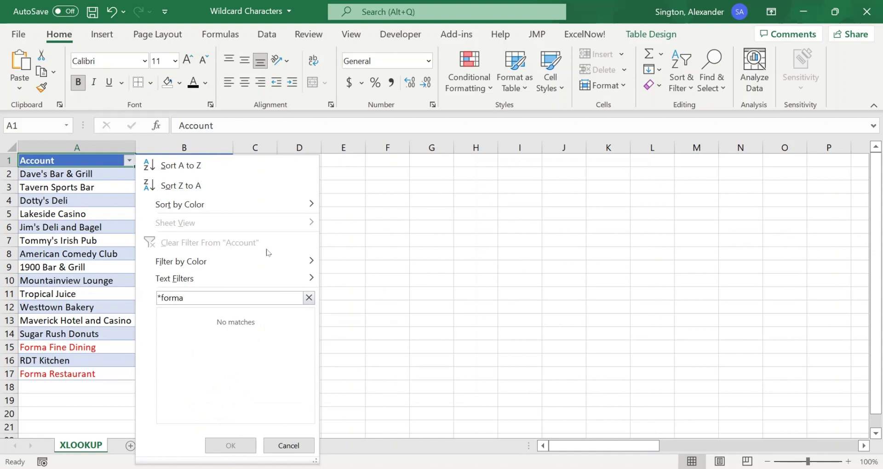
type("*")
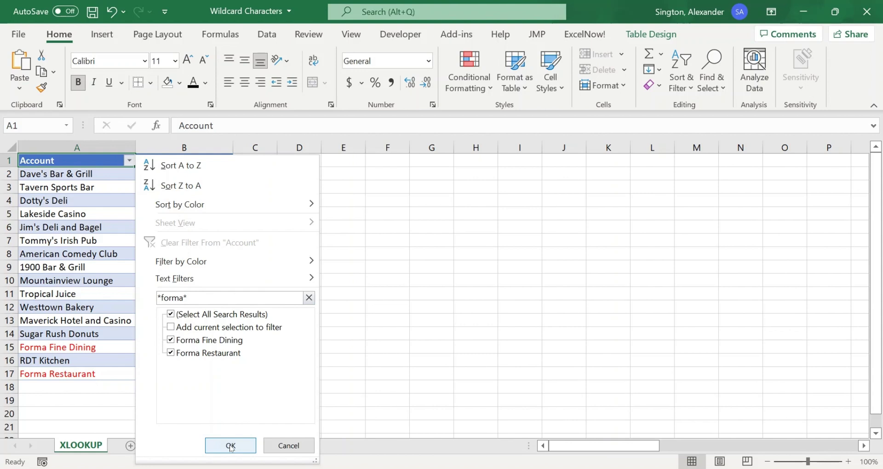
left_click(231, 447)
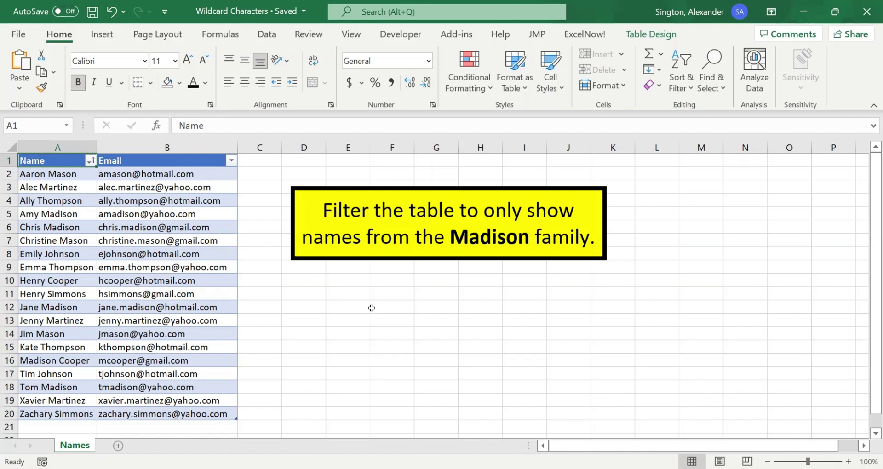
- Filter the Name column to names ending in the requested family name, using only a leading asterisk wildcard before the surname
left_click(90, 161)
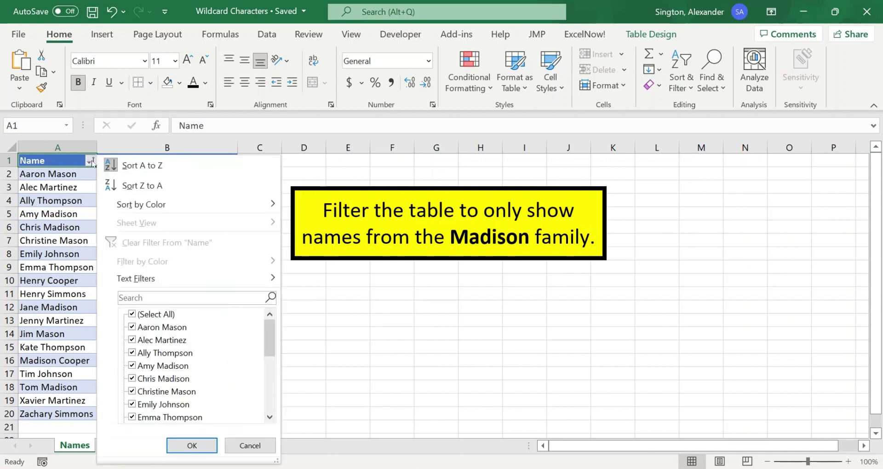
left_click(151, 300)
type("*madiso")
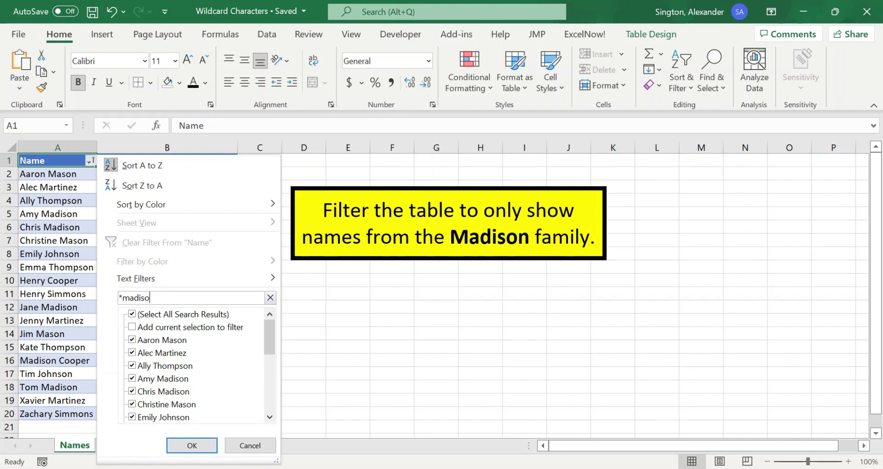
type("n")
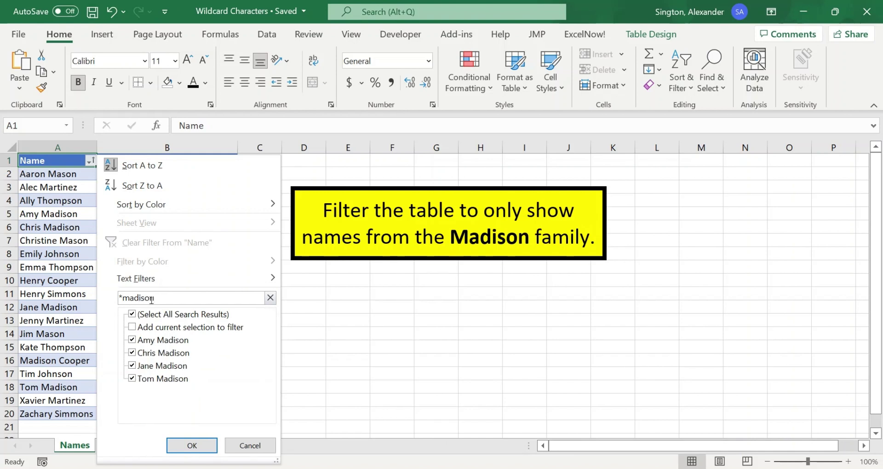
type("*")
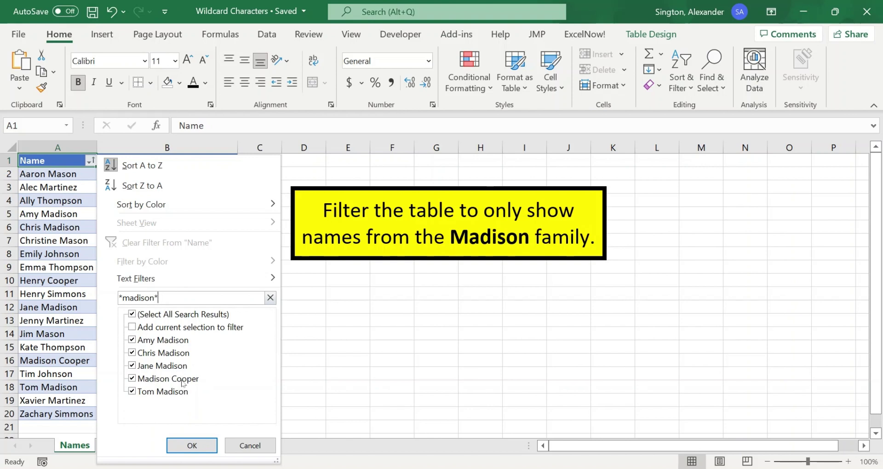
key("BackSpace")
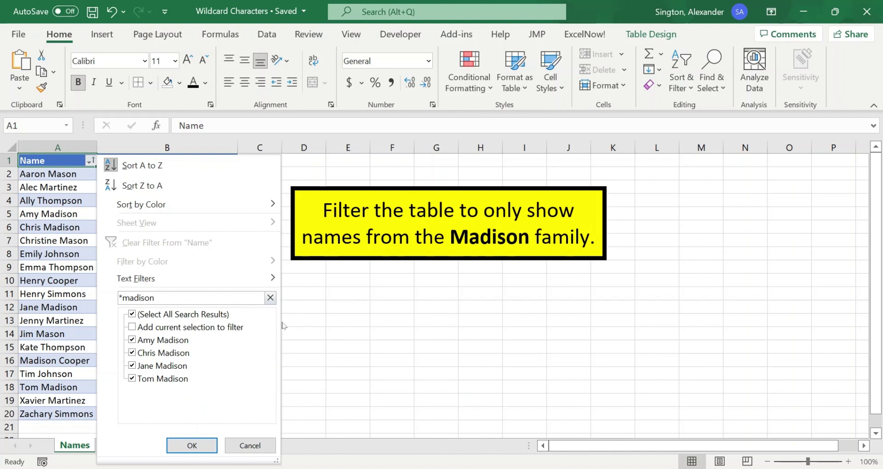
left_click(197, 445)
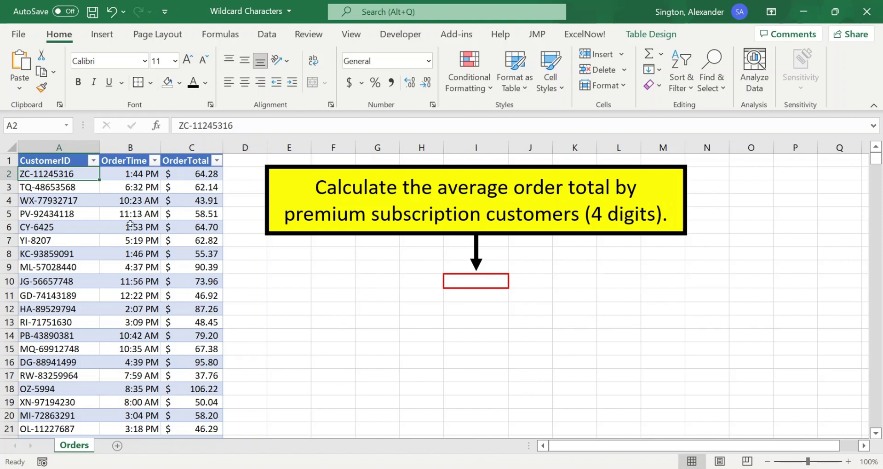
- Start an AVERAGEIFS formula in I10 with the OrderTotal column of the Orders table as the average range
left_click_drag(55, 227, 66, 238)
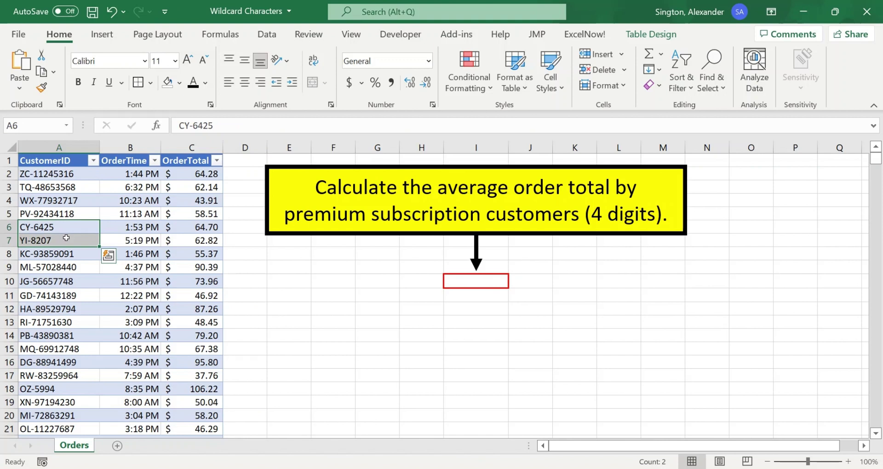
left_click(472, 285)
type("=aver")
key("Down")
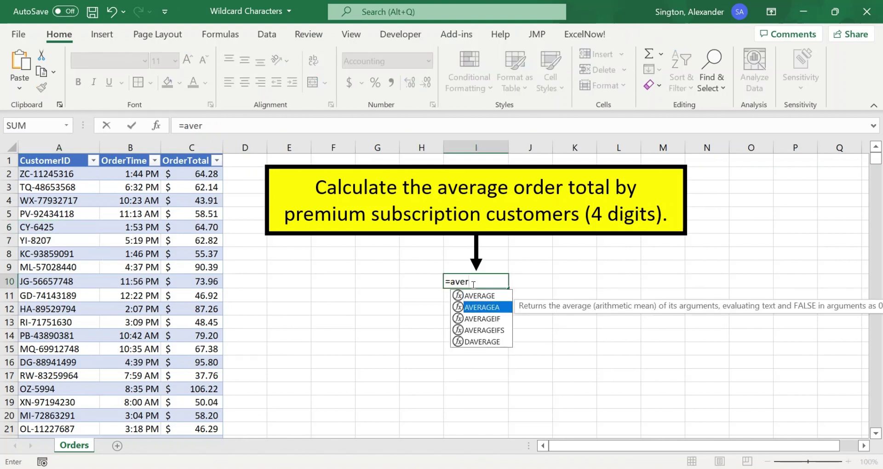
key("Down")
key("Down")
key("Tab")
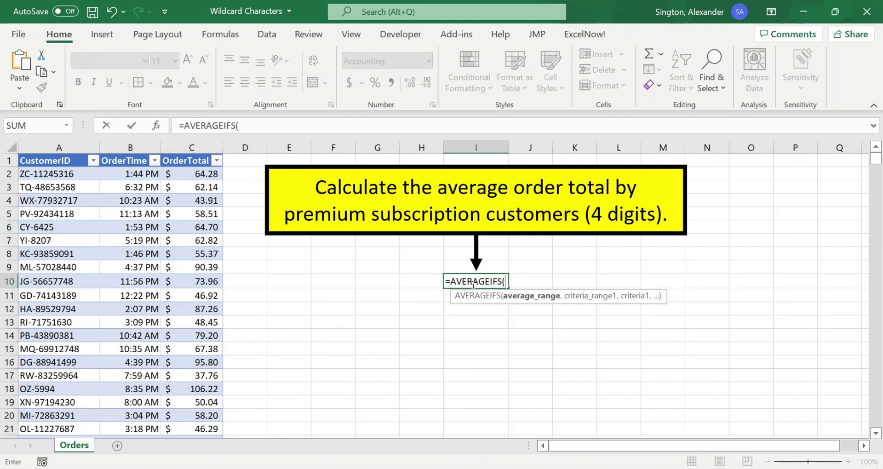
left_click(203, 231)
key("ctrl+space")
type(",")
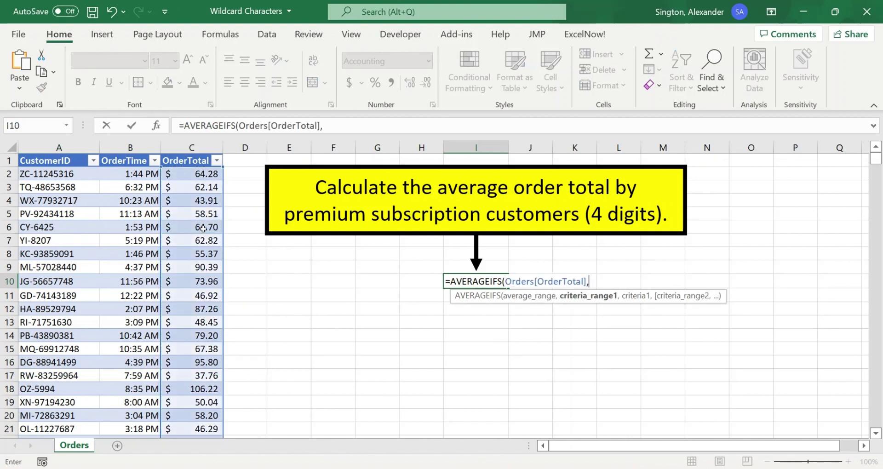
- Complete the AVERAGEIFS formula in I10 with the CustomerID column as criteria range and "??-????" as the criterion
left_click(77, 210)
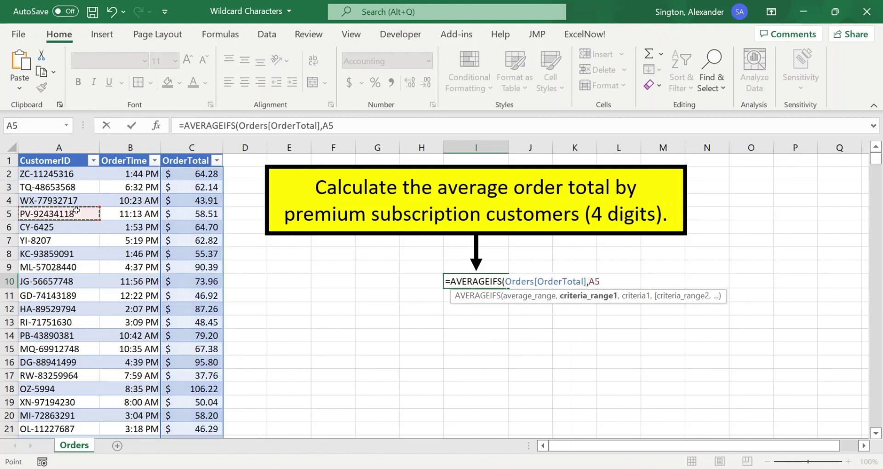
key("ctrl+space")
type(",")
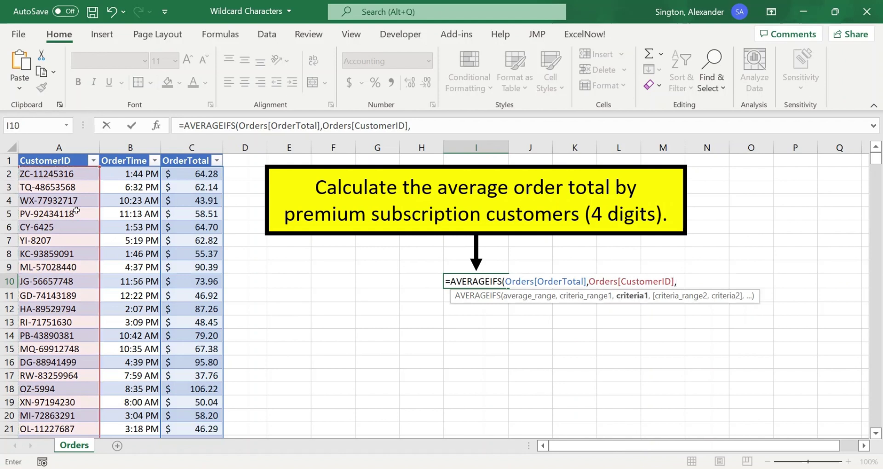
type("\"")
type("??-")
type("????")
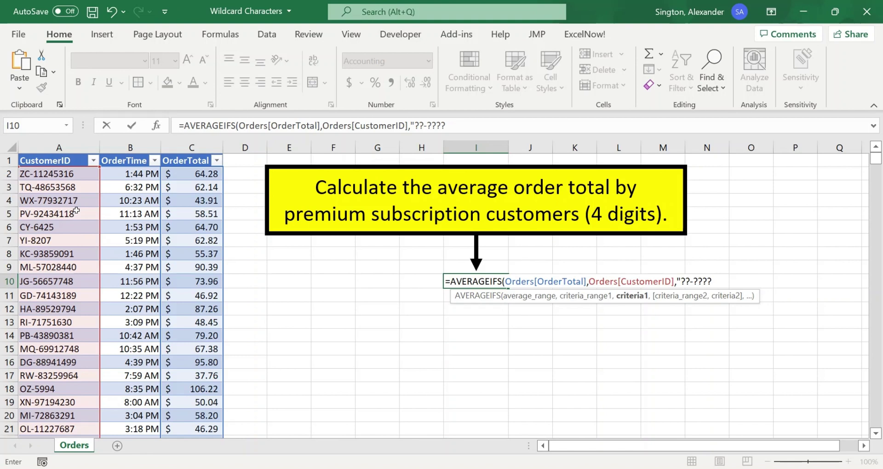
type("\")")
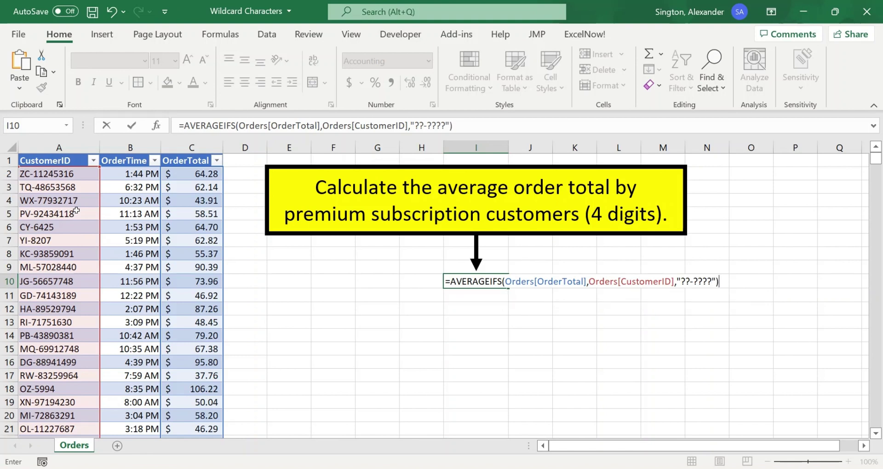
key("ctrl+Return")
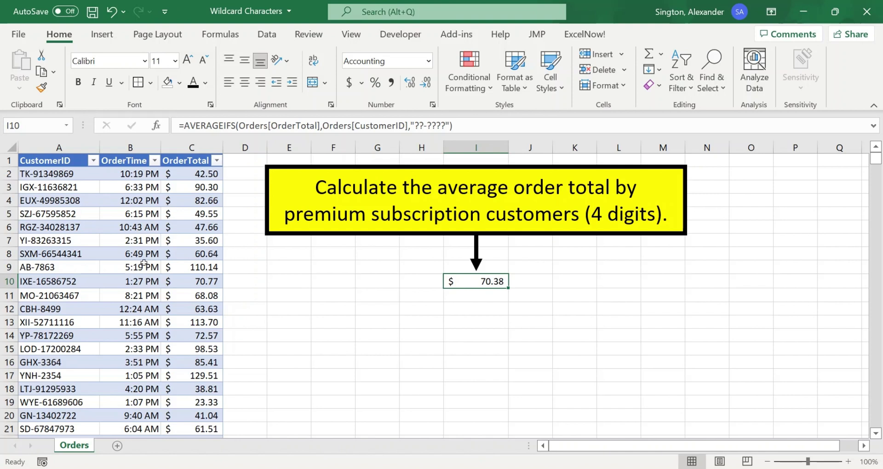
- Change the AVERAGEIFS criterion in I10 to "*-????" to allow any number of characters before the hyphen
left_click(40, 188)
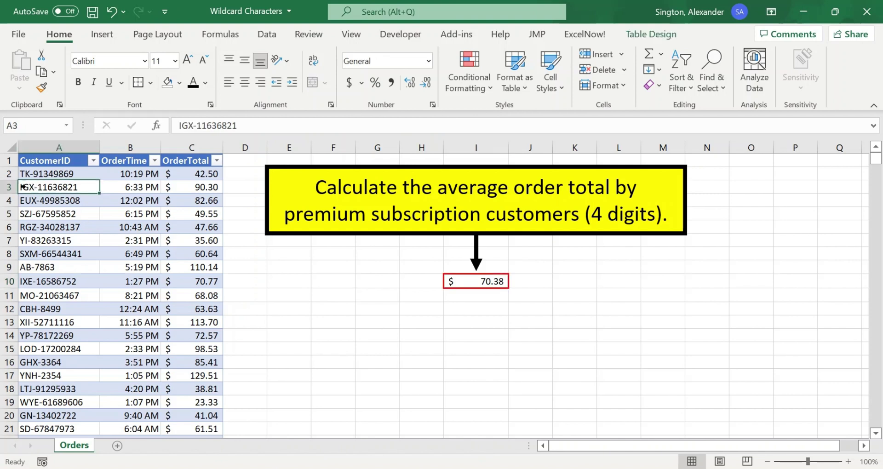
left_click(447, 287)
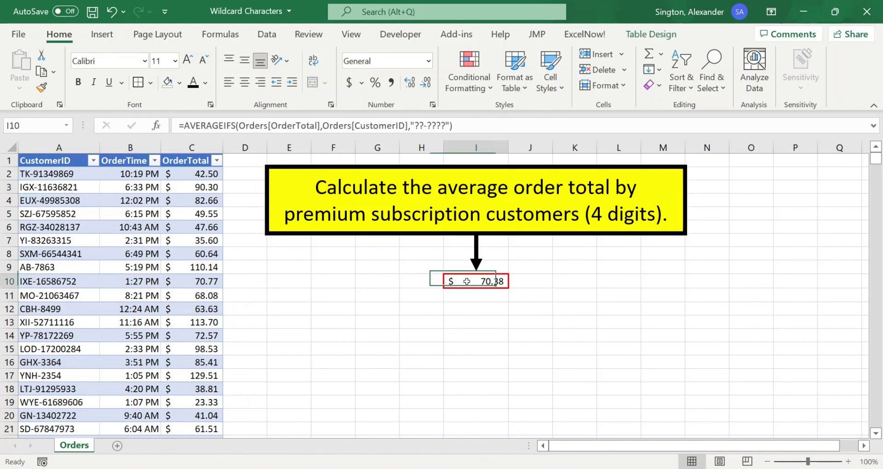
left_click(415, 126)
left_click_drag(416, 125, 447, 125)
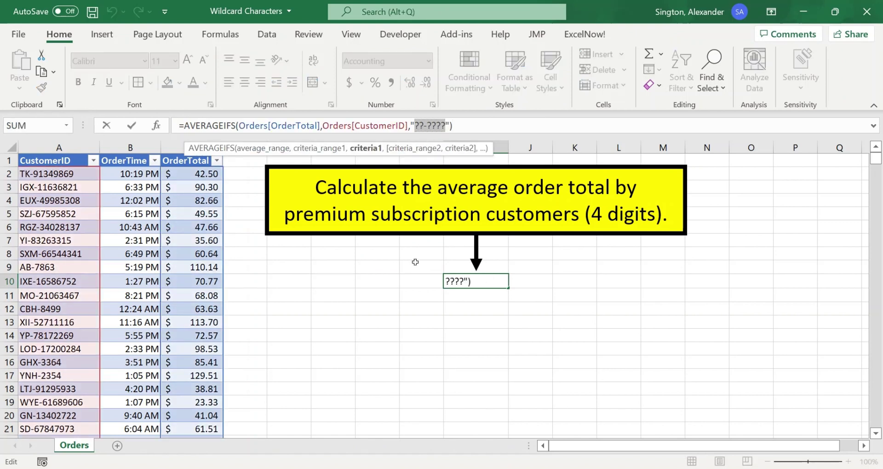
left_click(424, 126)
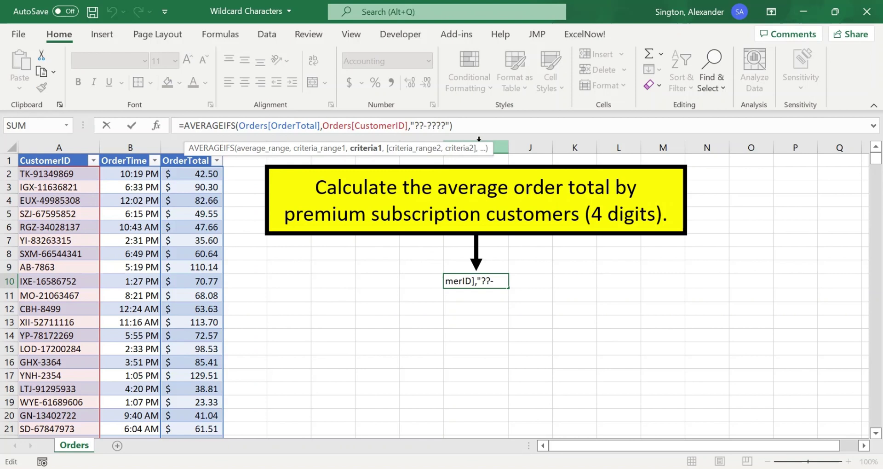
key("BackSpace")
key("BackSpace")
type("*")
key("ctrl+Return")
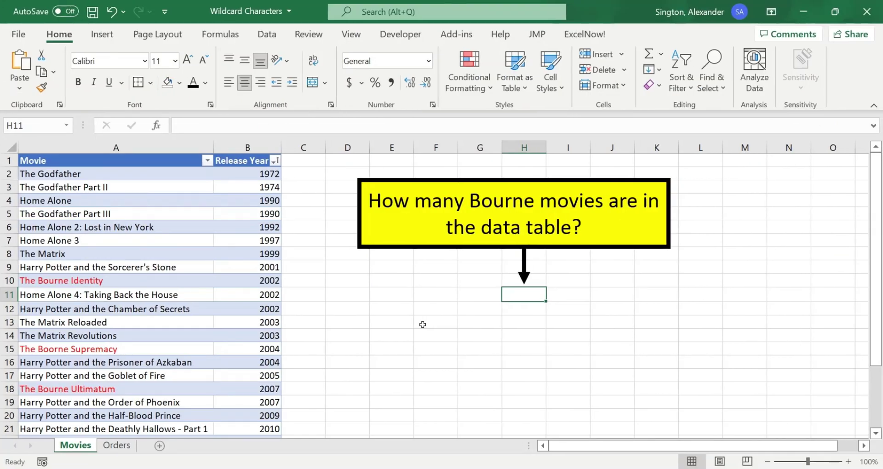
- Count the Bourne movies in H11 with a COUNTIFS formula on the Movie column using the criterion "*bourne*"
type("=countifs")
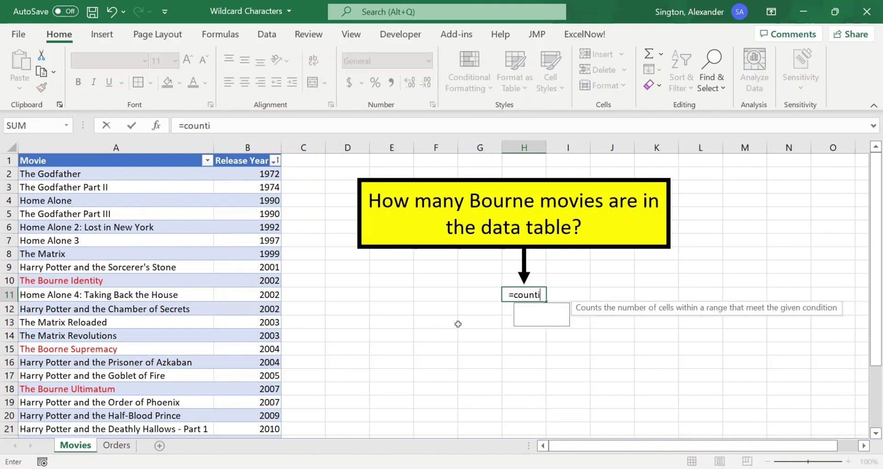
key("Tab")
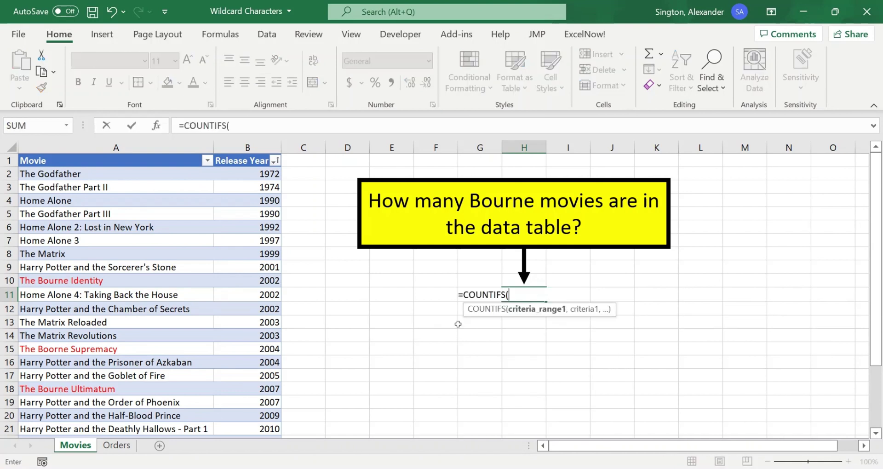
left_click(123, 255)
key("ctrl+space")
type(",")
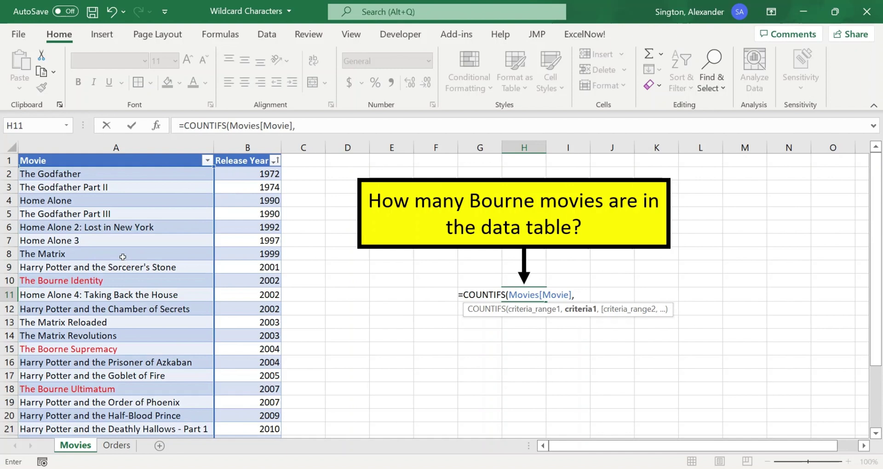
type("\"*bourn")
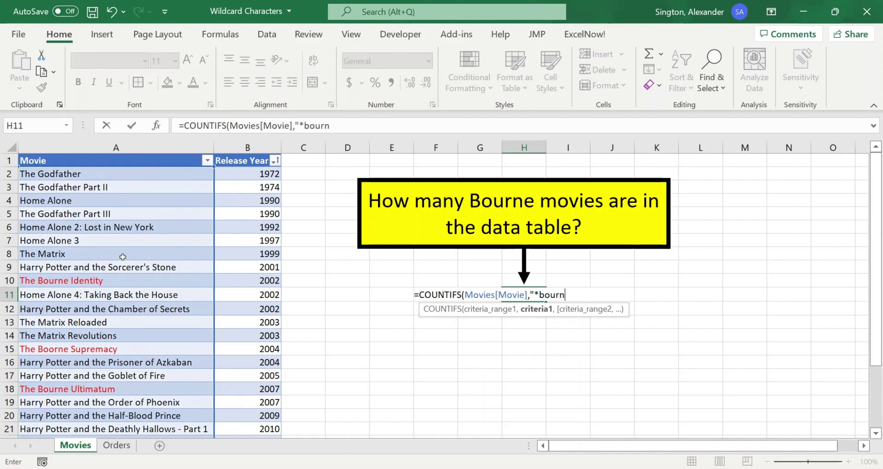
type("e*\"")
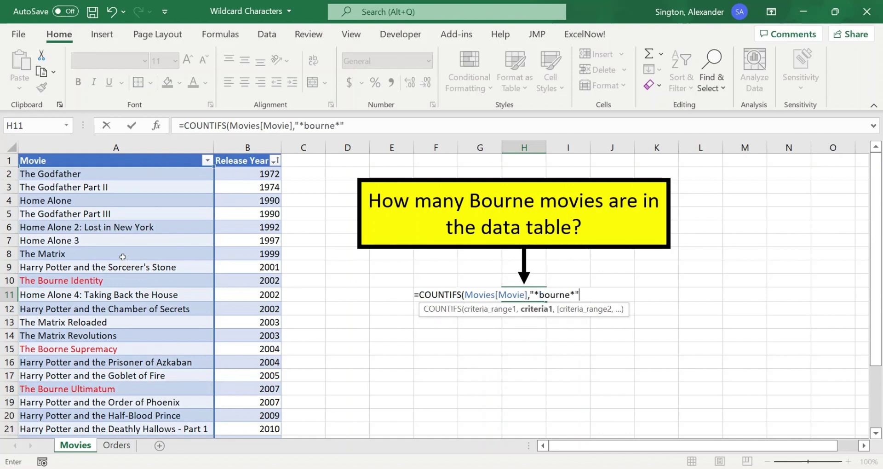
type(")")
key("ctrl+Return")
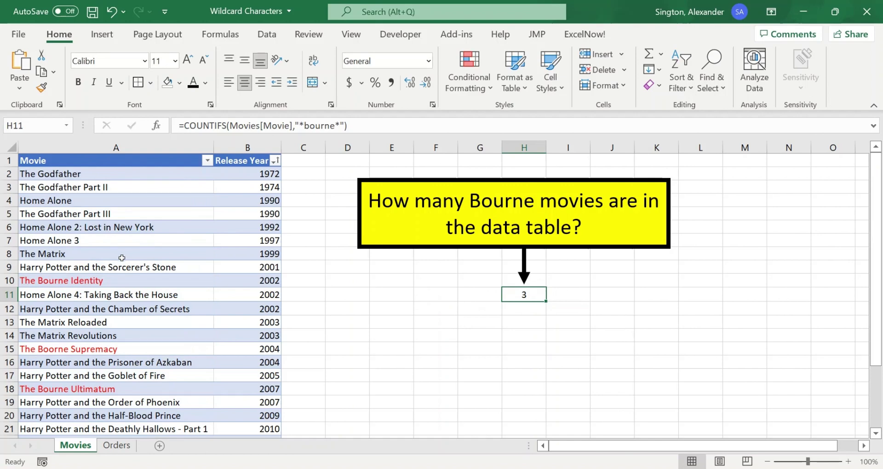
- Change the COUNTIFS criterion in H11 to "*bo?rne*" so that it also covers the misspelled Bourne titles
left_click(102, 302)
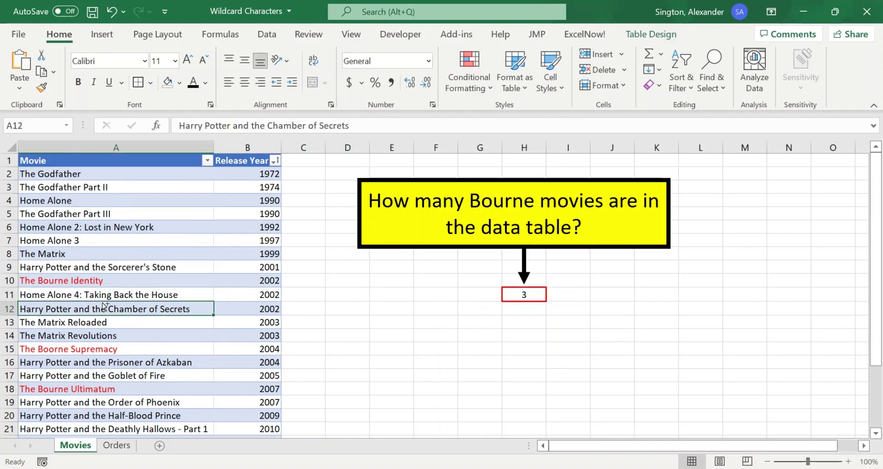
key("ctrl+Down")
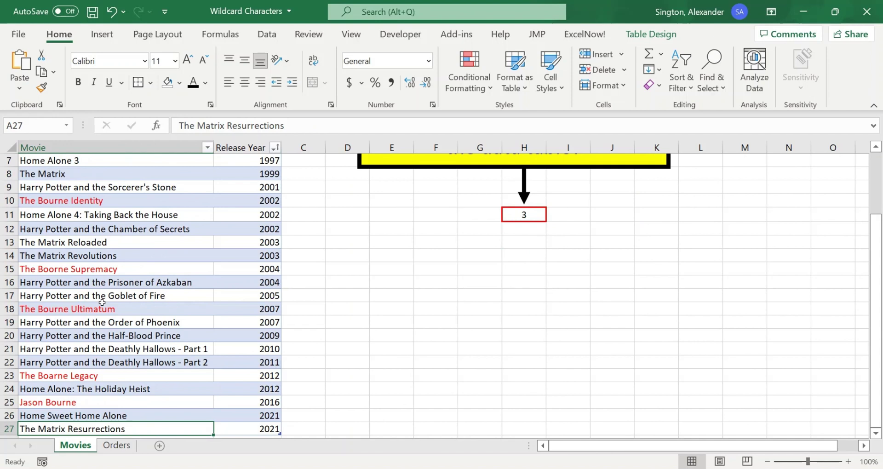
left_click(64, 270)
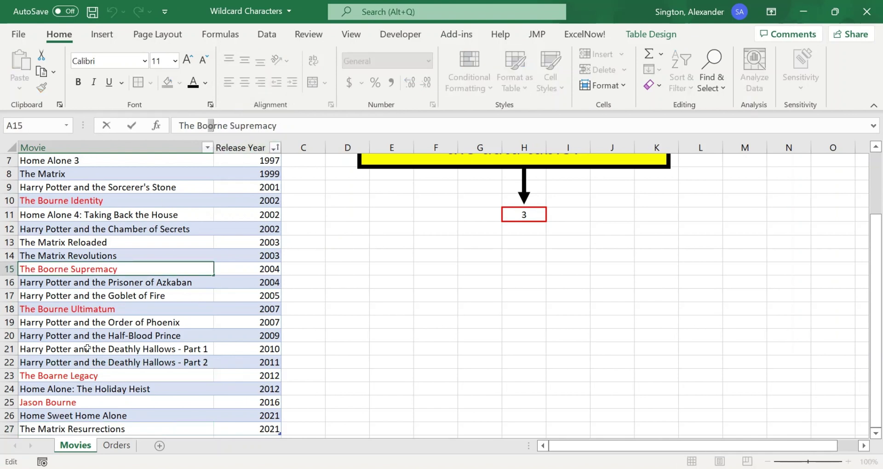
left_click(58, 376)
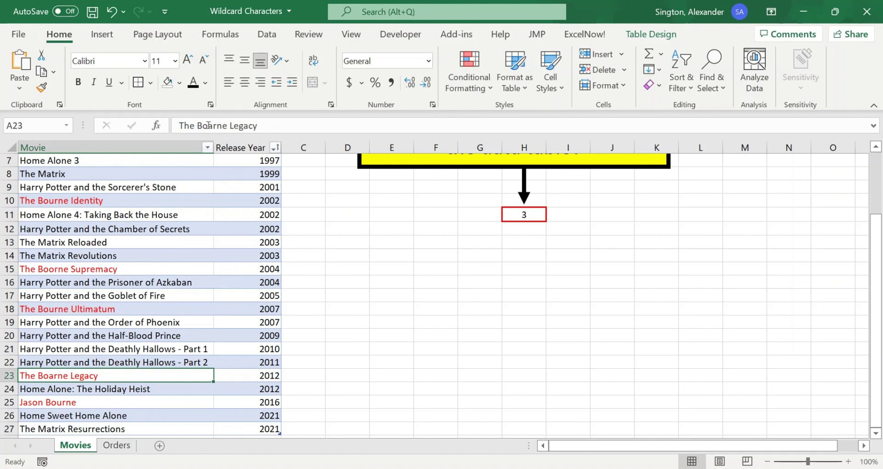
left_click_drag(209, 126, 214, 125)
left_click(533, 215)
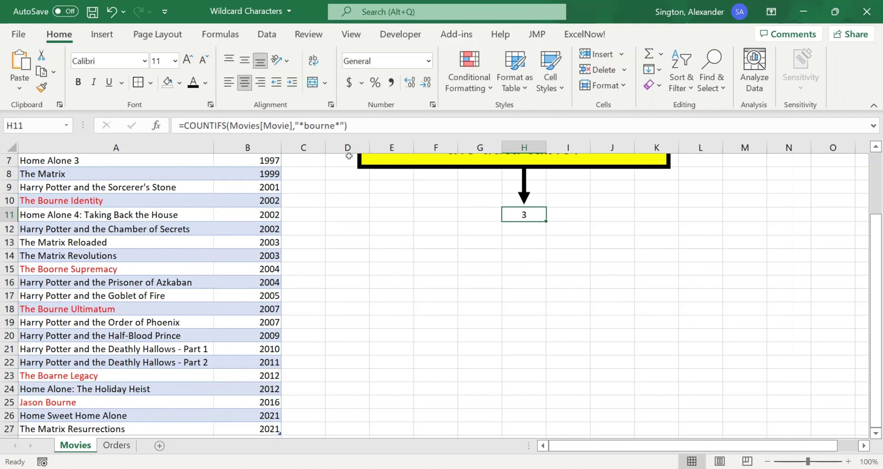
left_click(321, 127)
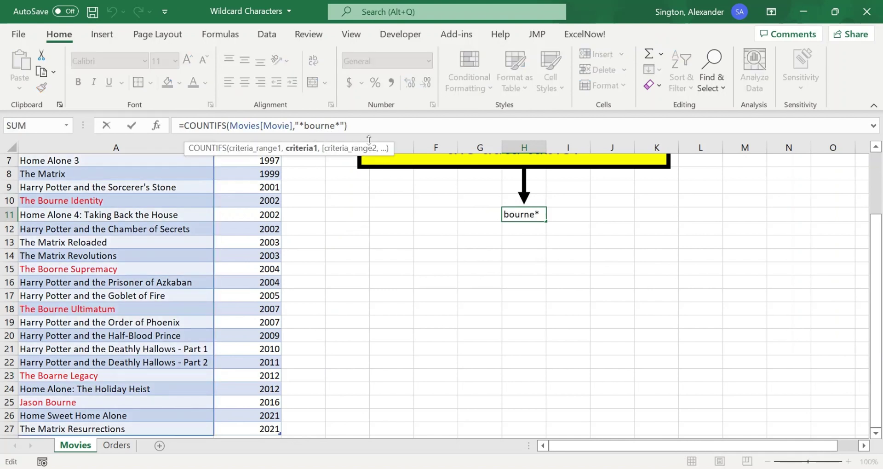
key("BackSpace")
type("?")
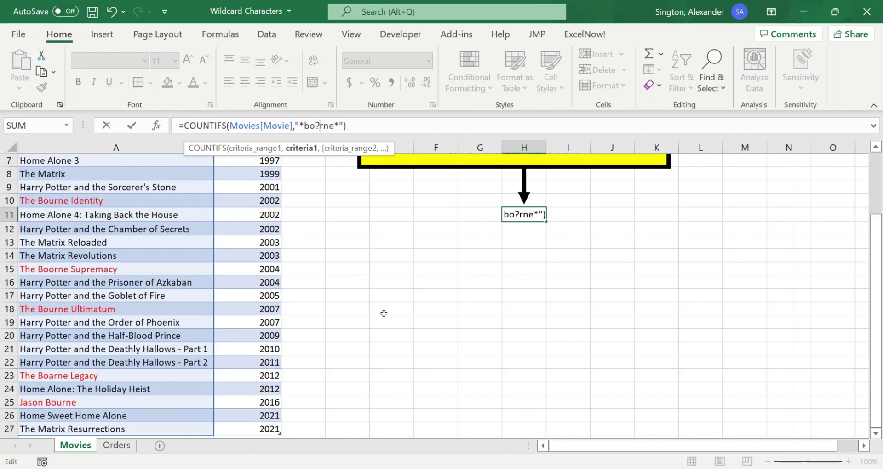
key("Return")
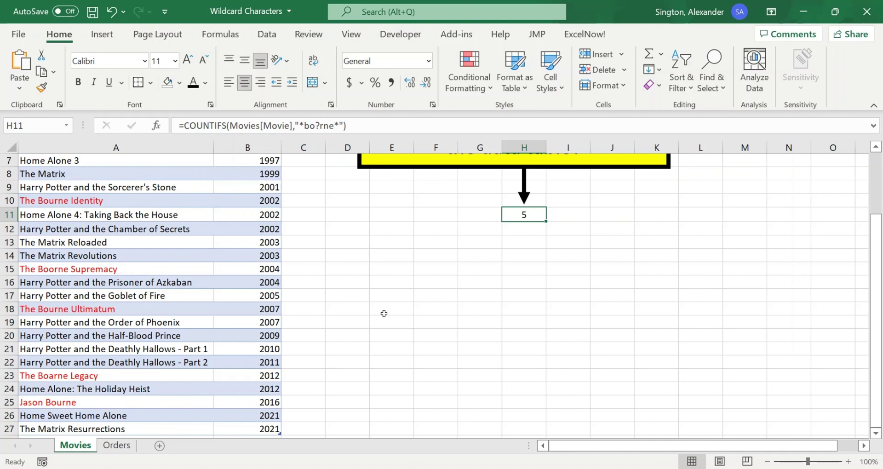
- Replace all matches of bo?rne with Bourne throughout the Movies sheet
key("ctrl+f")
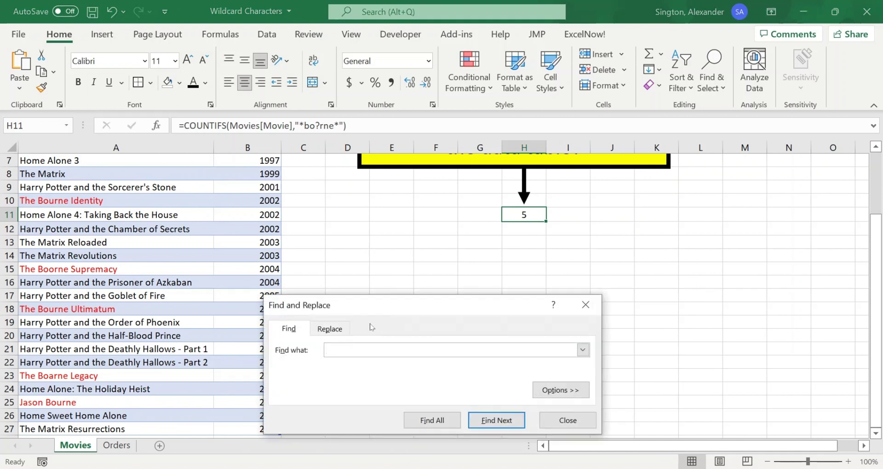
left_click(343, 328)
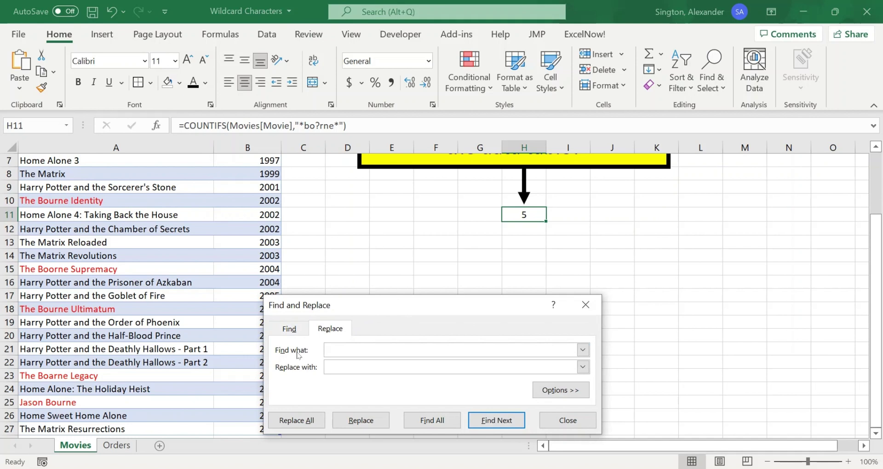
left_click(337, 349)
type("bo?rne")
left_click(339, 368)
type("Bourne")
left_click(290, 420)
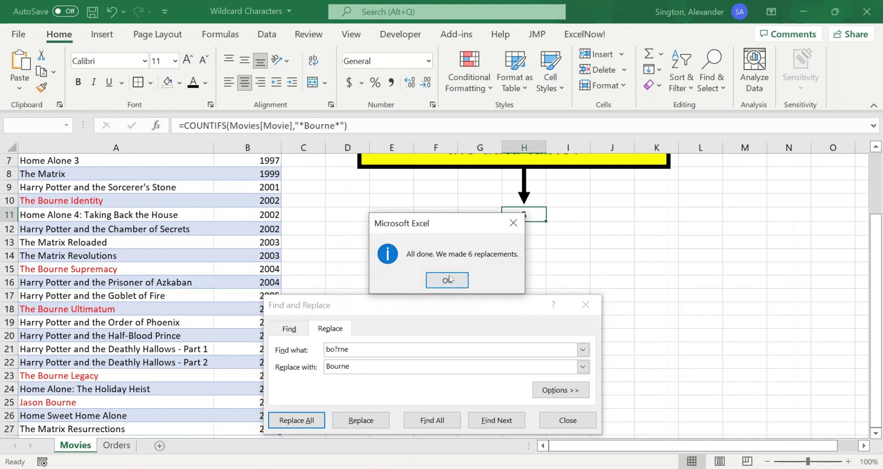
left_click(448, 280)
left_click(586, 304)
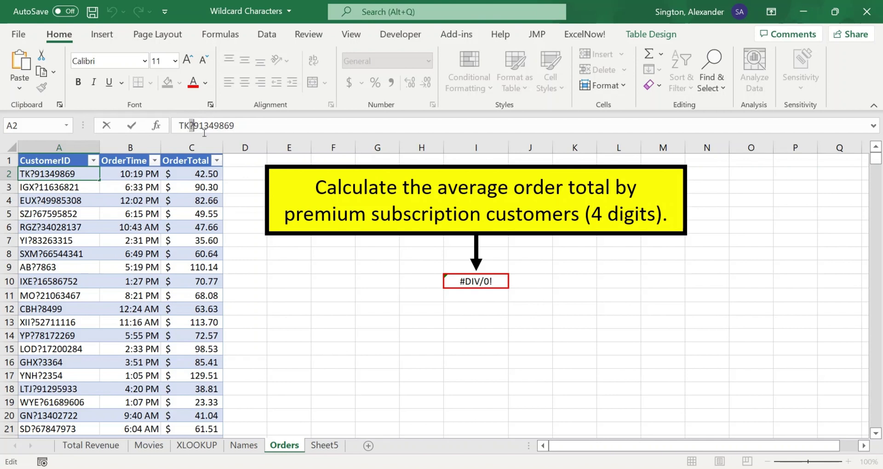
- Set the AVERAGEIFS criterion in I10 of the Orders sheet to "*~?????" to match a literal question mark followed by four characters
key("Return")
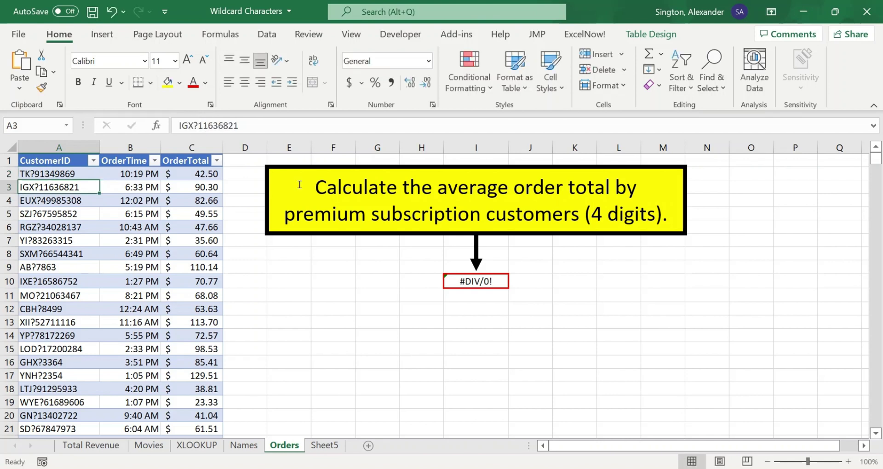
left_click(472, 278)
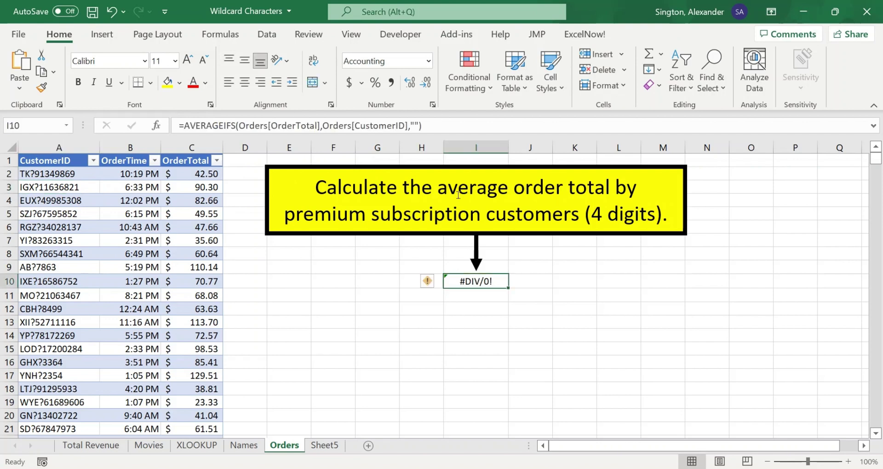
left_click(415, 126)
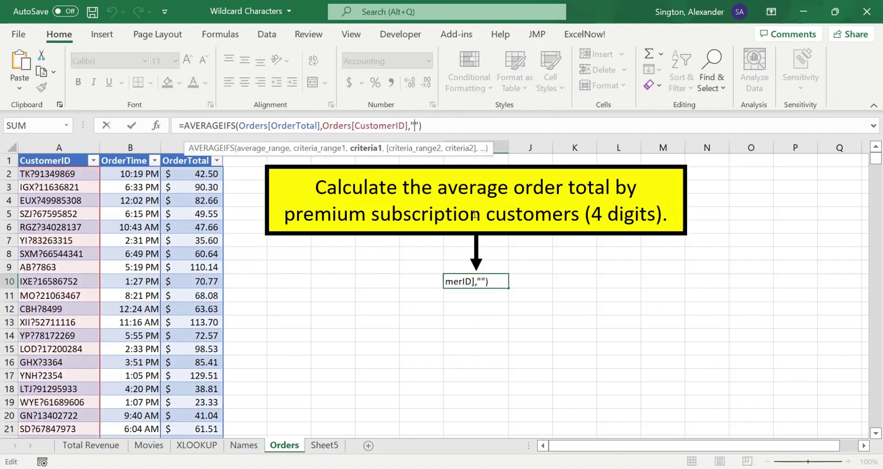
type("*")
type("~?")
type("????")
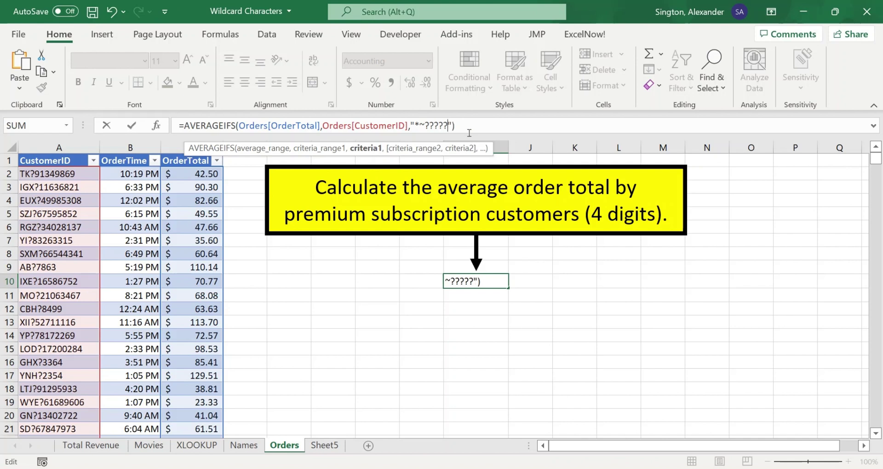
key("ctrl+Return")
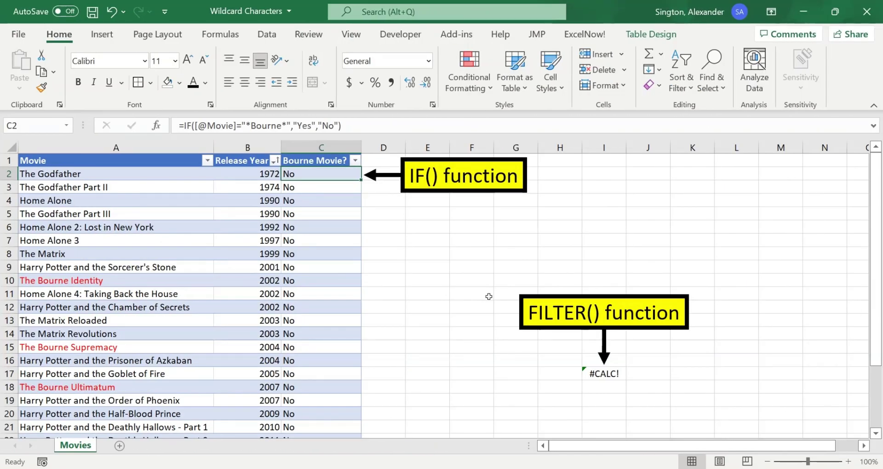
left_click(196, 126)
left_click_drag(206, 128, 295, 129)
left_click(282, 126)
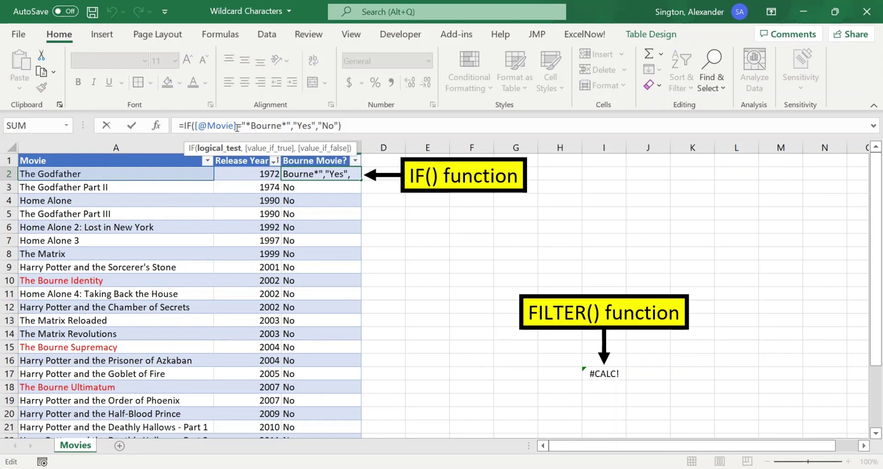
left_click_drag(236, 126, 291, 126)
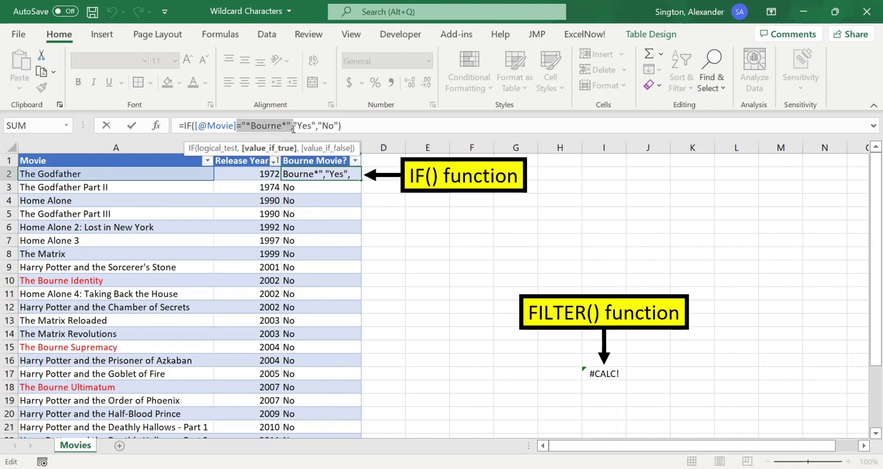
key("Return")
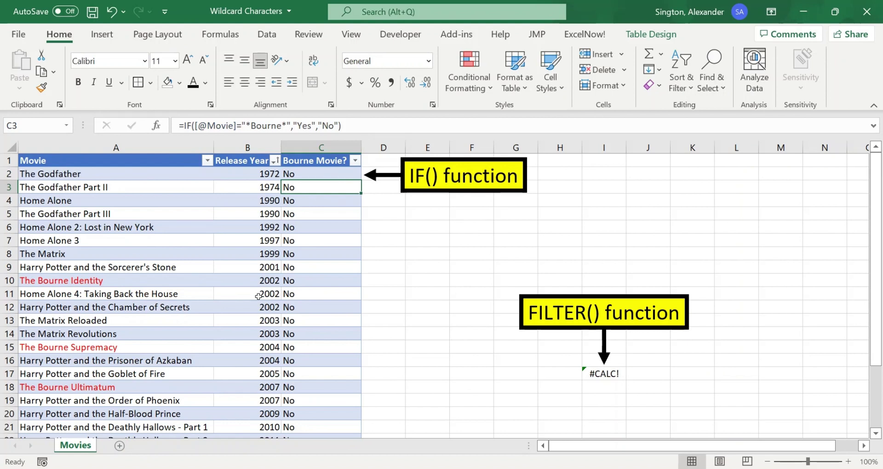
- Check the Bourne Movie? values in the table rows for The Bourne Identity and The Bourne Supremacy
left_click(133, 282)
key("ctrl+shift+Right")
key("Down")
key("Down")
key("Down")
key("Down")
key("Down")
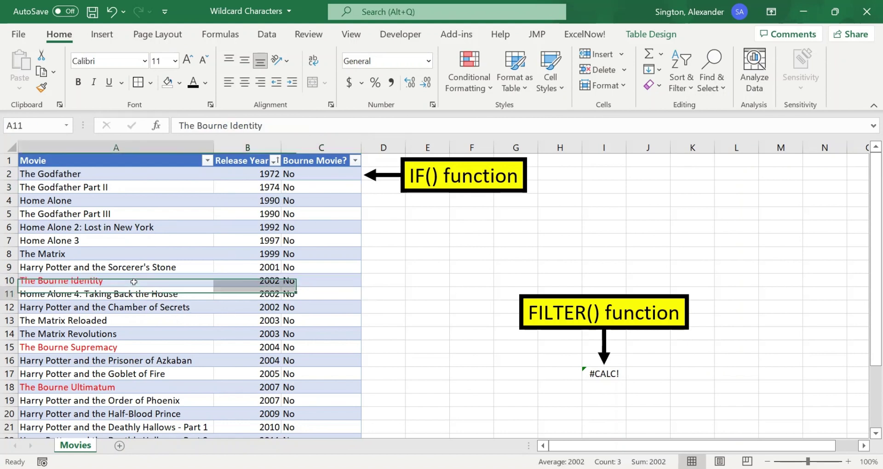
key("ctrl+shift+Right")
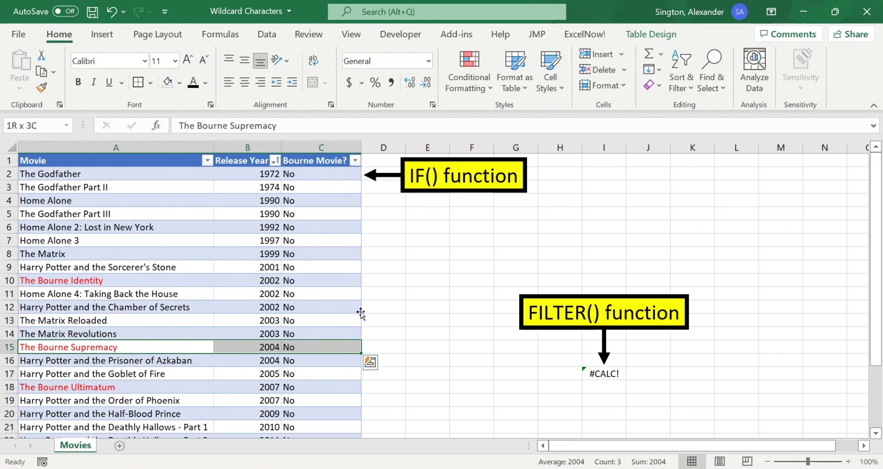
- Examine the include argument Movies[Movie]="*Bourne*" in the FILTER formula of I17, leaving the formula as it is
left_click(596, 376)
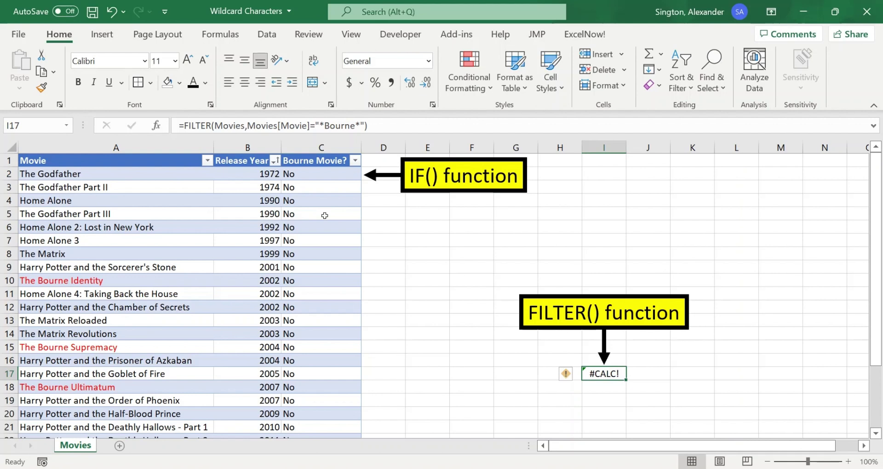
key("F2")
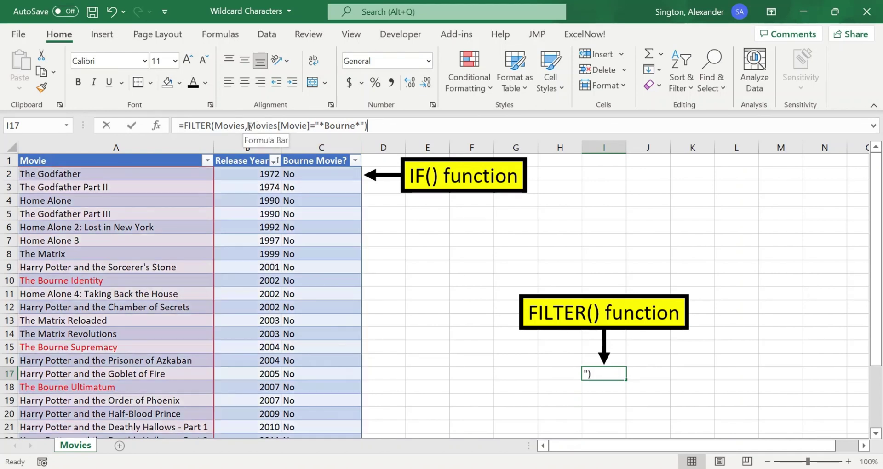
left_click_drag(249, 125, 374, 128)
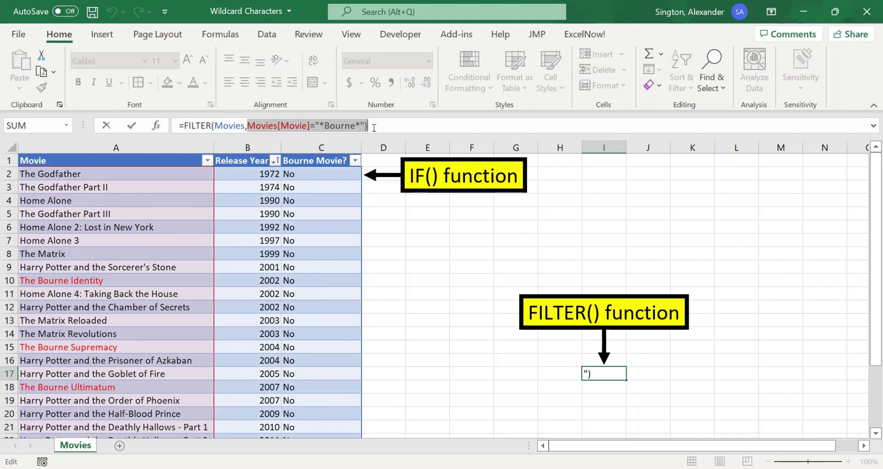
key("Escape")
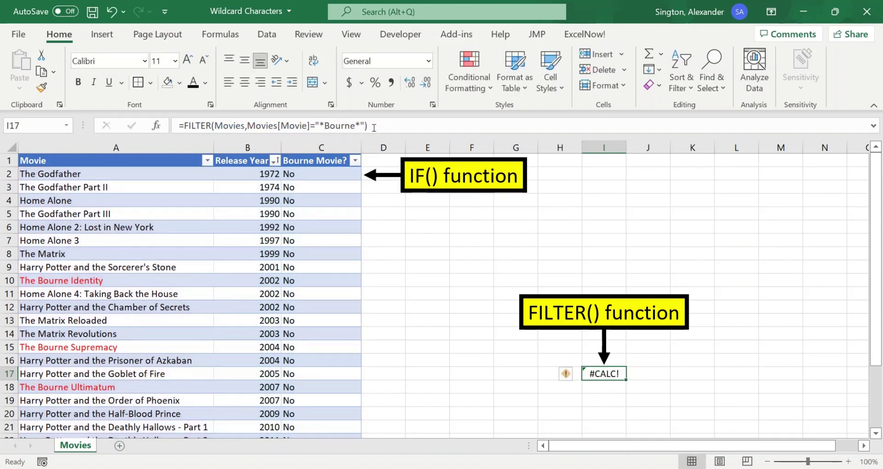